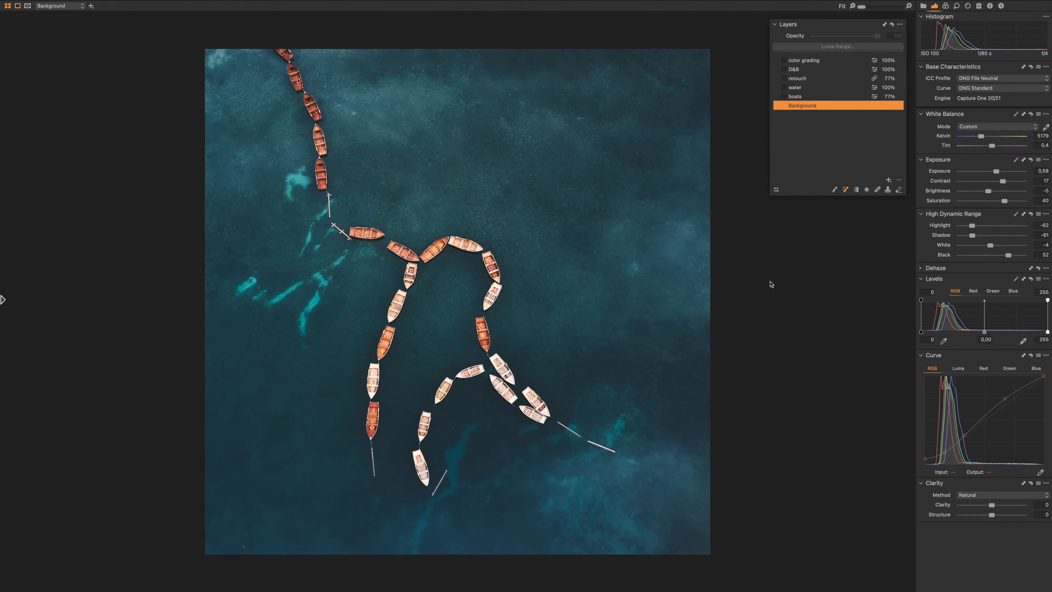
# Examine the boats and water across the photo at 200% and compare the current edit with the unedited original
pyautogui.hotkey('shift', 'b')
pyautogui.press('n')
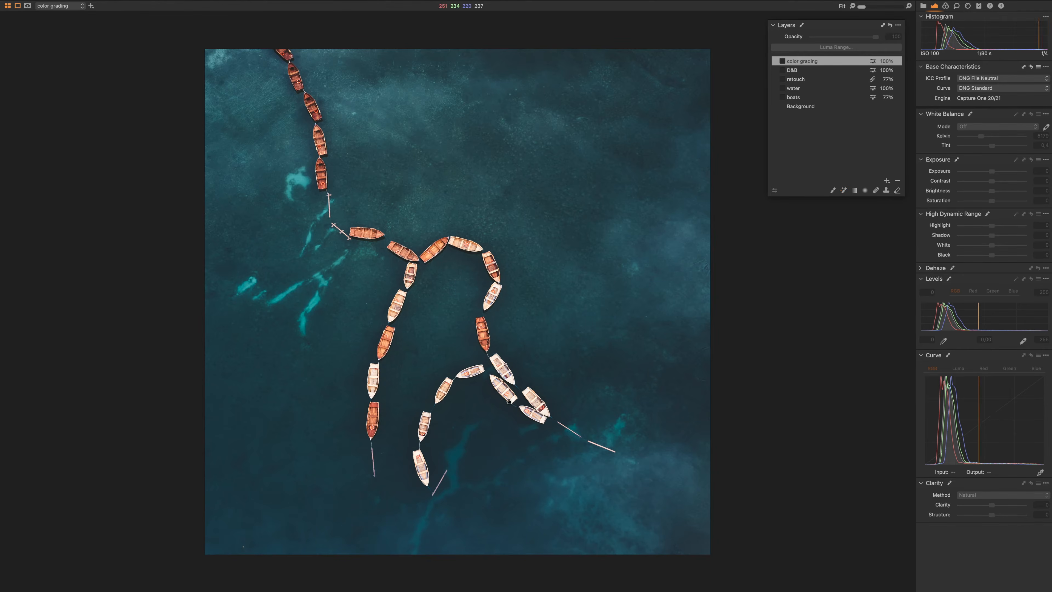
pyautogui.scroll(3, 529, 383)
pyautogui.scroll(10, 423, 380)
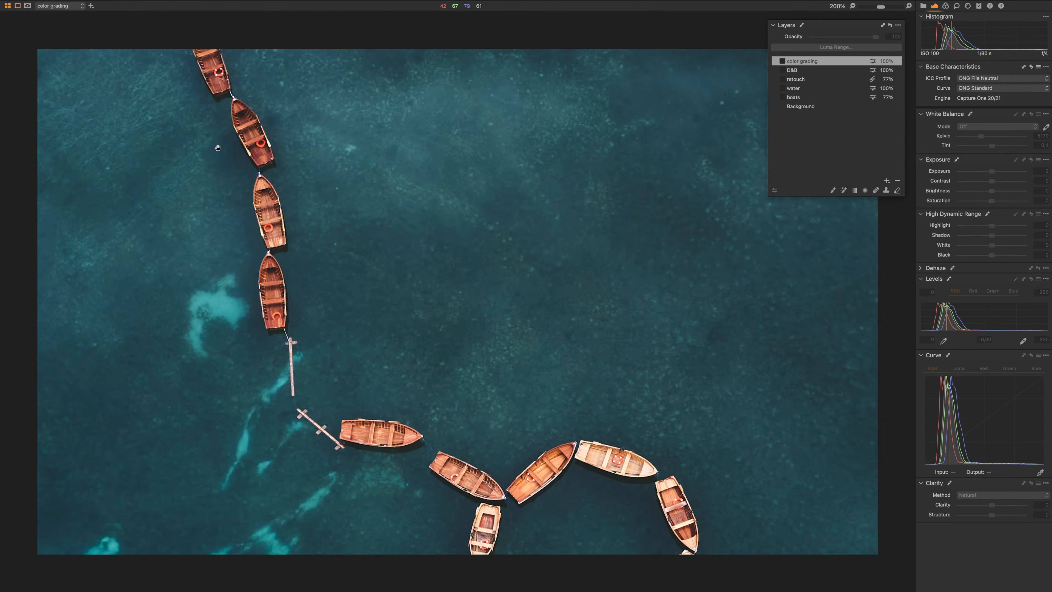
pyautogui.moveTo(219, 148); pyautogui.dragTo(285, 368)
pyautogui.moveTo(547, 418); pyautogui.dragTo(184, 358)
pyautogui.moveTo(690, 373); pyautogui.dragTo(691, 155)
pyautogui.moveTo(555, 468); pyautogui.dragTo(599, 219)
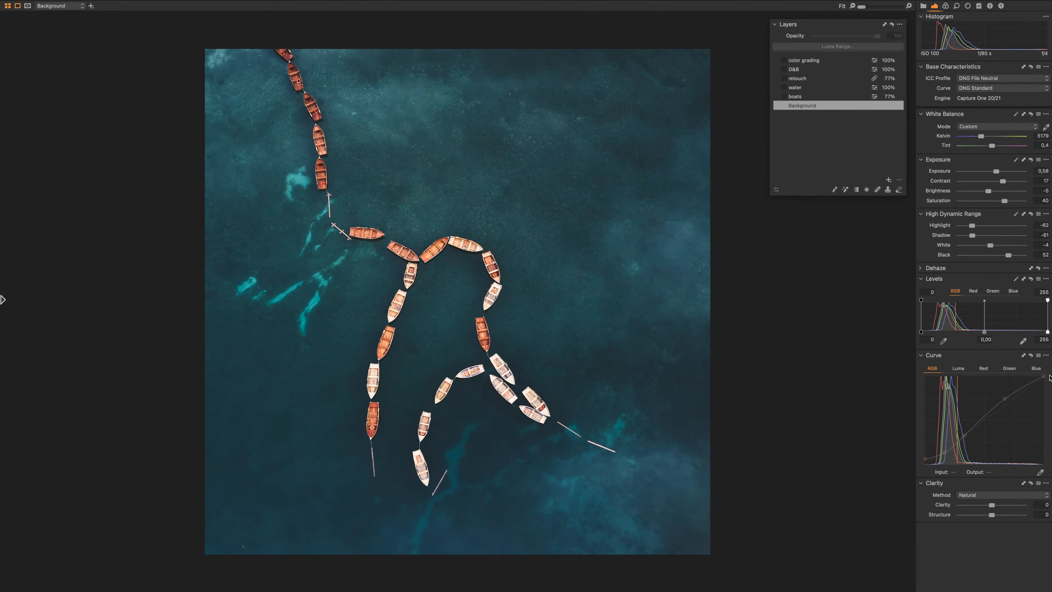
pyautogui.press('y')
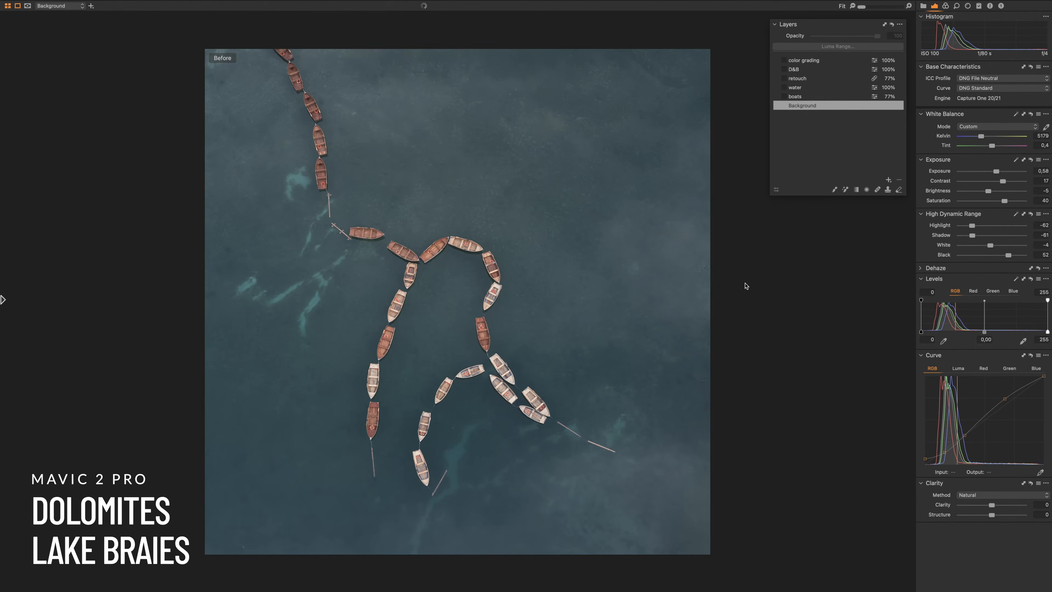
pyautogui.press('y')
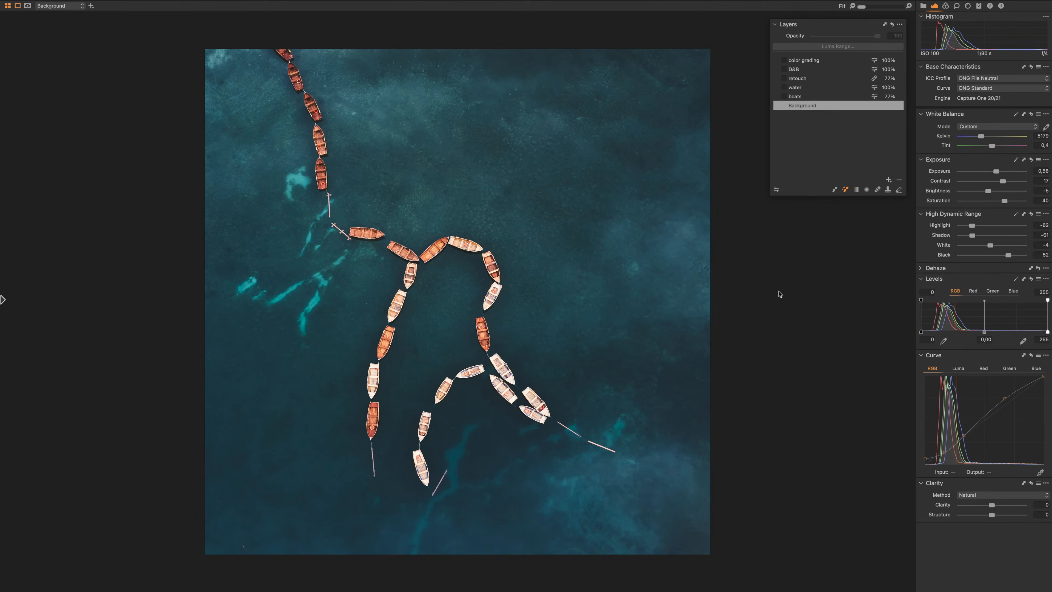
# Open the Magic Brush settings, set the brush size to 118 and try the tolerance and refine edge adjustments
pyautogui.rightClick(573, 236)
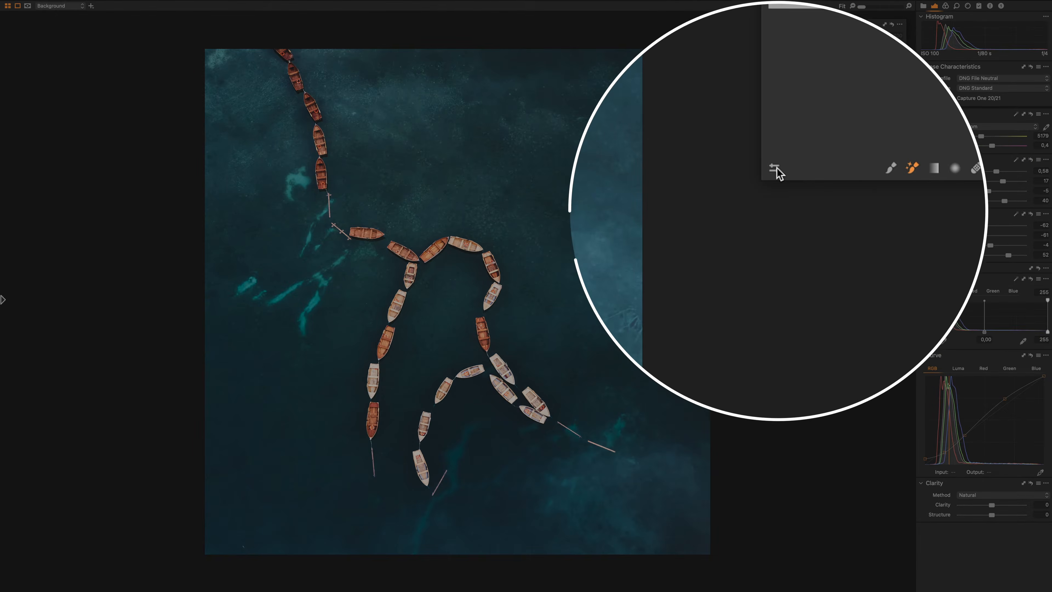
pyautogui.click(776, 189)
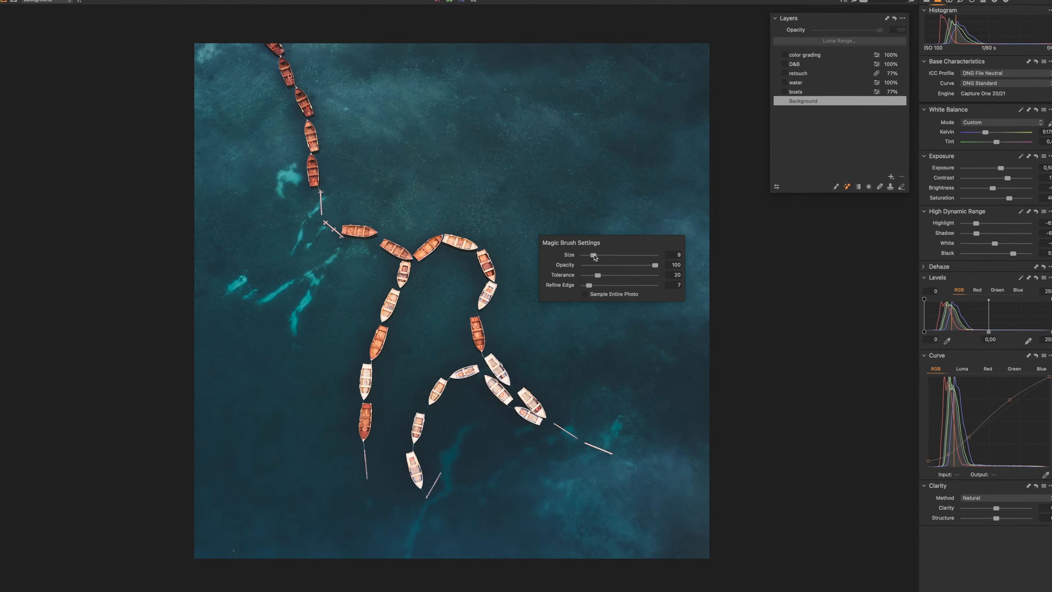
pyautogui.moveTo(594, 257)
pyautogui.mouseDown()
pyautogui.moveTo(585, 257)
pyautogui.moveTo(615, 257)
pyautogui.mouseUp()
pyautogui.moveTo(571, 230)
pyautogui.mouseDown()
pyautogui.moveTo(606, 240)
pyautogui.moveTo(546, 241)
pyautogui.moveTo(644, 241)
pyautogui.mouseUp()
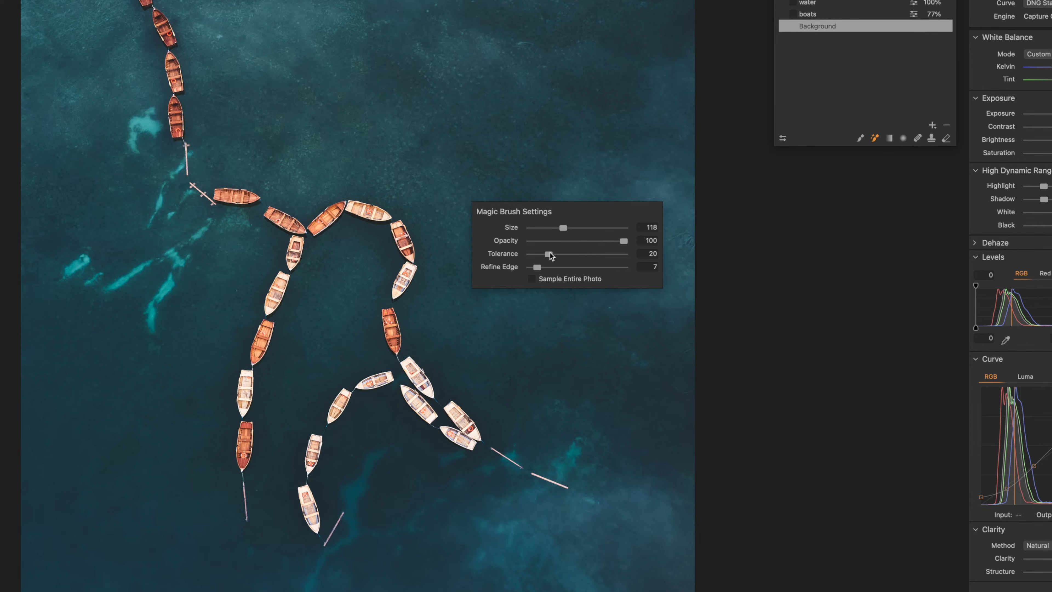
pyautogui.moveTo(549, 254)
pyautogui.mouseDown()
pyautogui.moveTo(615, 254)
pyautogui.moveTo(544, 253)
pyautogui.moveTo(540, 267)
pyautogui.moveTo(566, 268)
pyautogui.moveTo(530, 268)
pyautogui.moveTo(542, 268)
pyautogui.mouseUp()
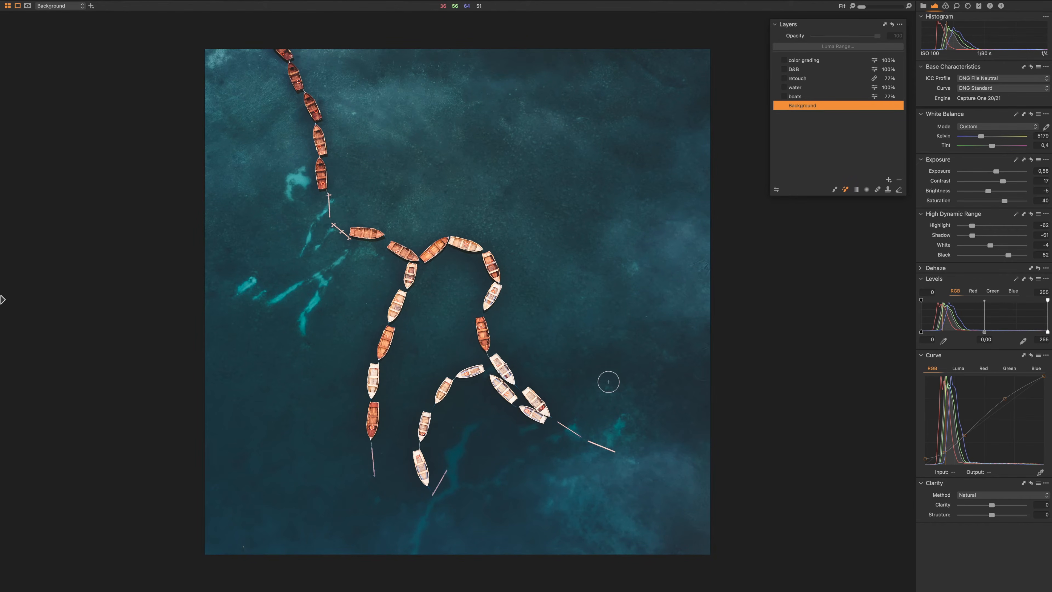
# Pick the pale boat colour with the Advanced Color Editor, preview the selected colour range and extend it to full saturation
pyautogui.scroll(2, 540, 411)
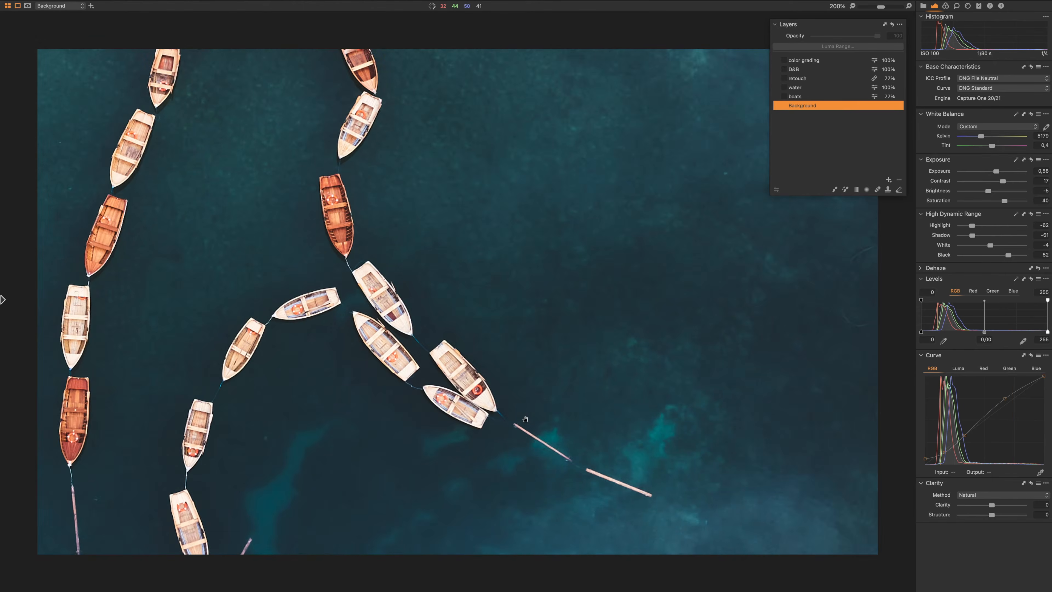
pyautogui.moveTo(493, 373); pyautogui.dragTo(566, 312)
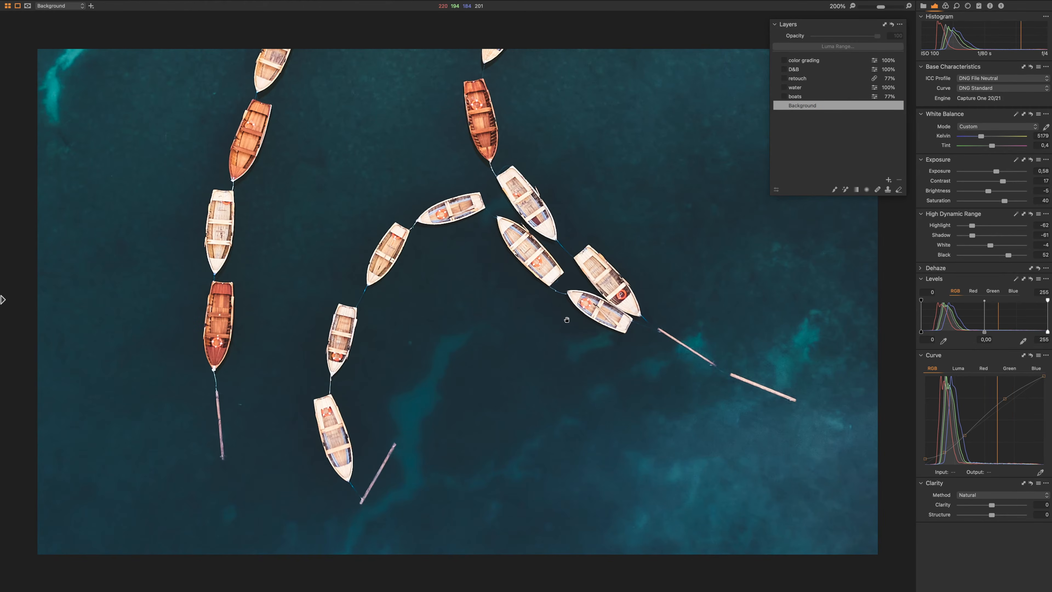
pyautogui.moveTo(517, 301); pyautogui.dragTo(643, 330)
pyautogui.moveTo(661, 202); pyautogui.dragTo(525, 341)
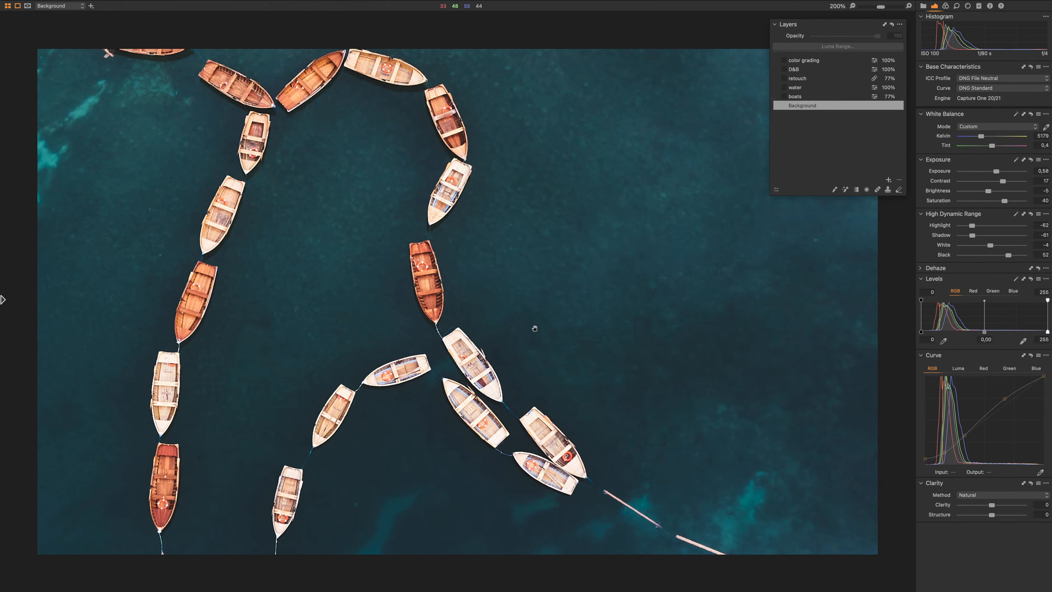
pyautogui.moveTo(477, 382); pyautogui.dragTo(547, 372)
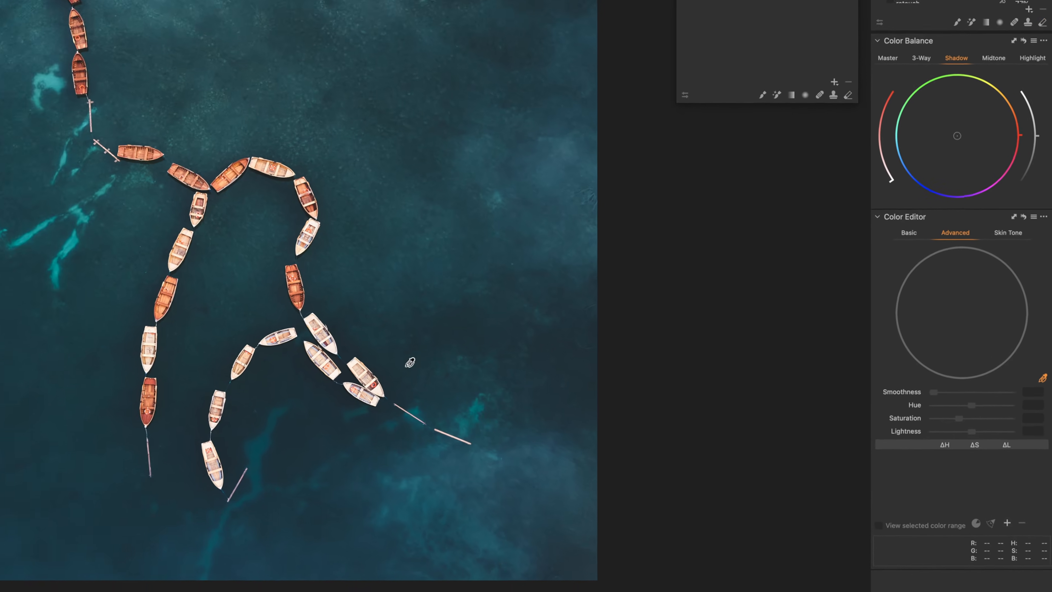
pyautogui.click(305, 356)
pyautogui.scroll(3, 306, 364)
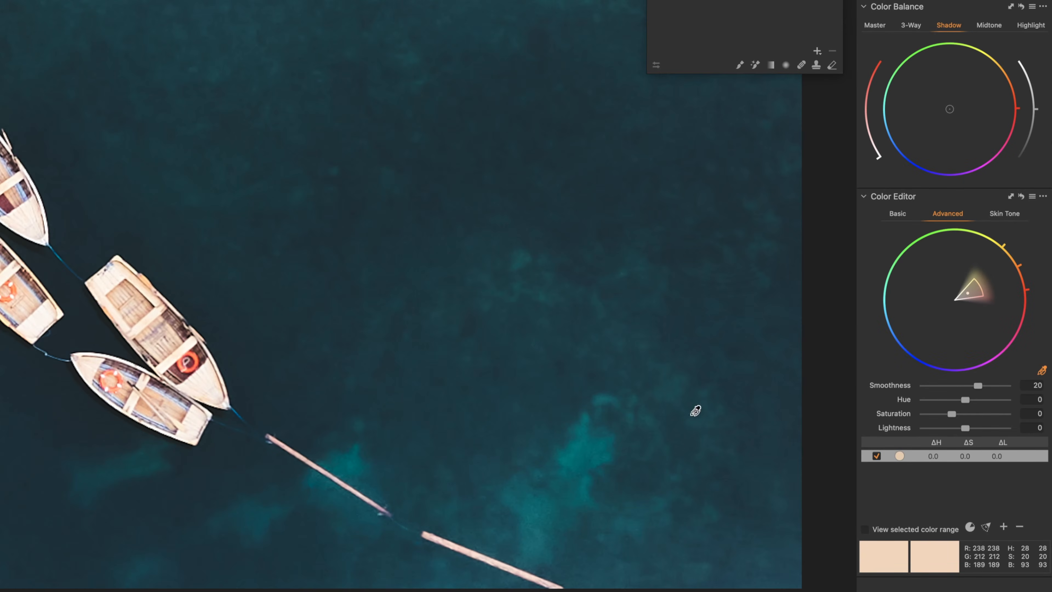
pyautogui.click(866, 529)
pyautogui.click(970, 527)
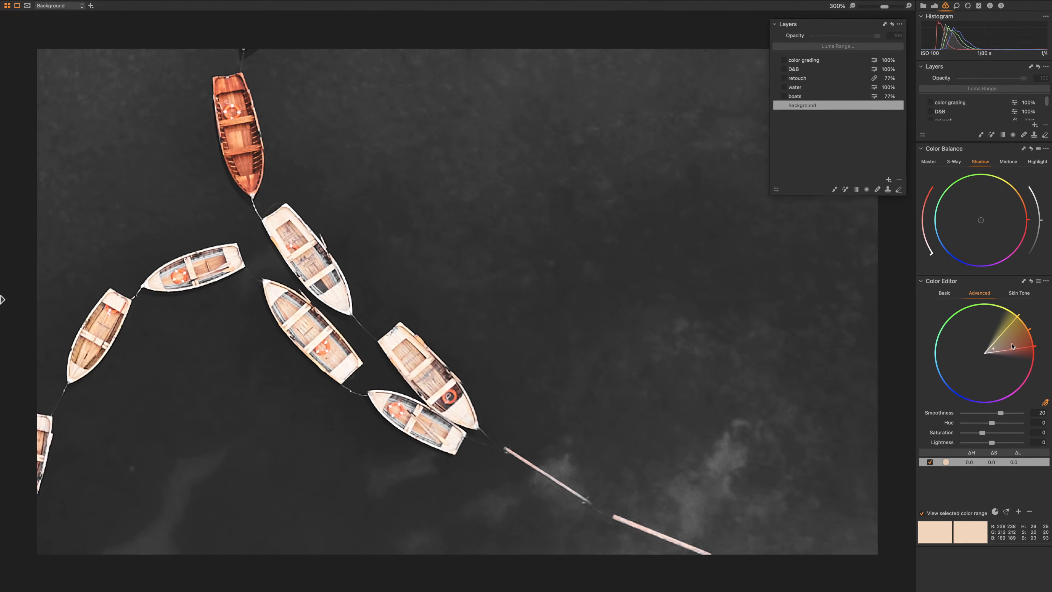
# Widen the selected colour range around the boat tones and create a masked layer from the selection
pyautogui.moveTo(1003, 326); pyautogui.dragTo(1022, 350)
pyautogui.scroll(-5, 536, 310)
pyautogui.click(1042, 268)
pyautogui.click(990, 301)
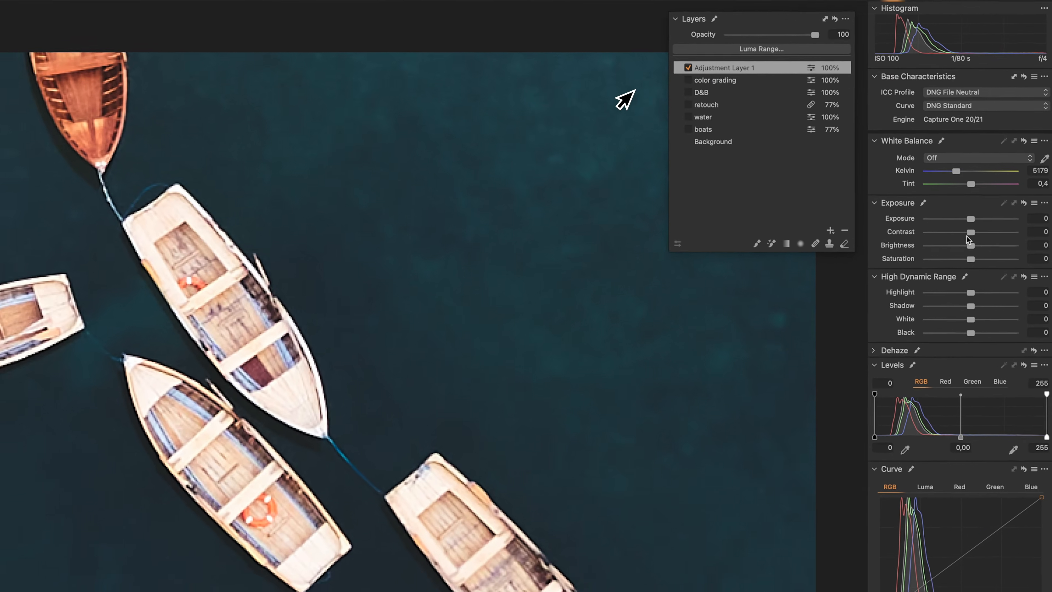
# Lower the exposure of the colour-masked layer to -0,84
pyautogui.moveTo(982, 189); pyautogui.dragTo(977, 189)
pyautogui.moveTo(956, 229); pyautogui.dragTo(958, 229)
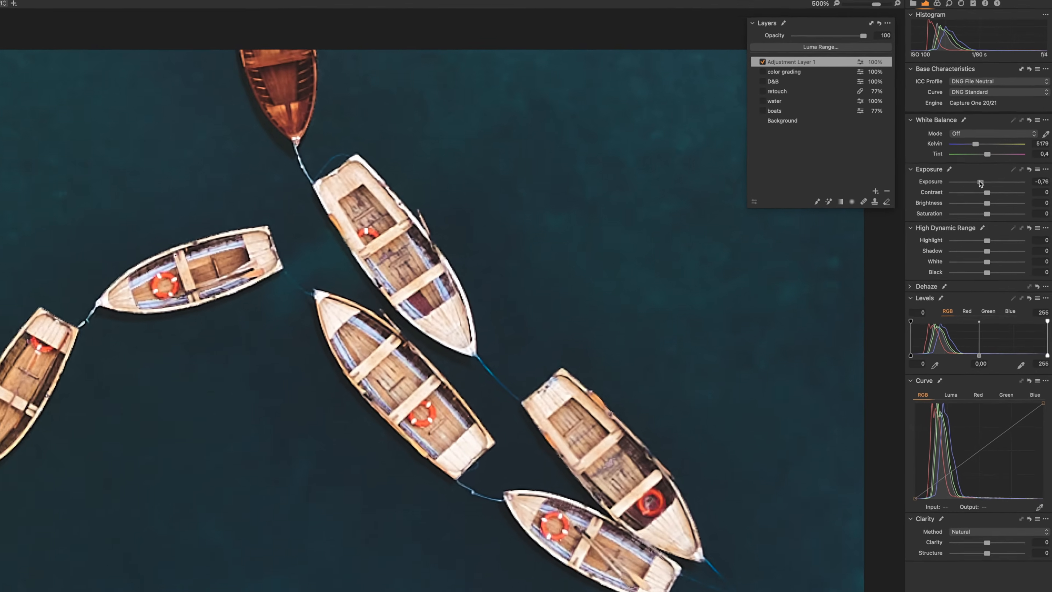
pyautogui.moveTo(981, 183); pyautogui.dragTo(979, 183)
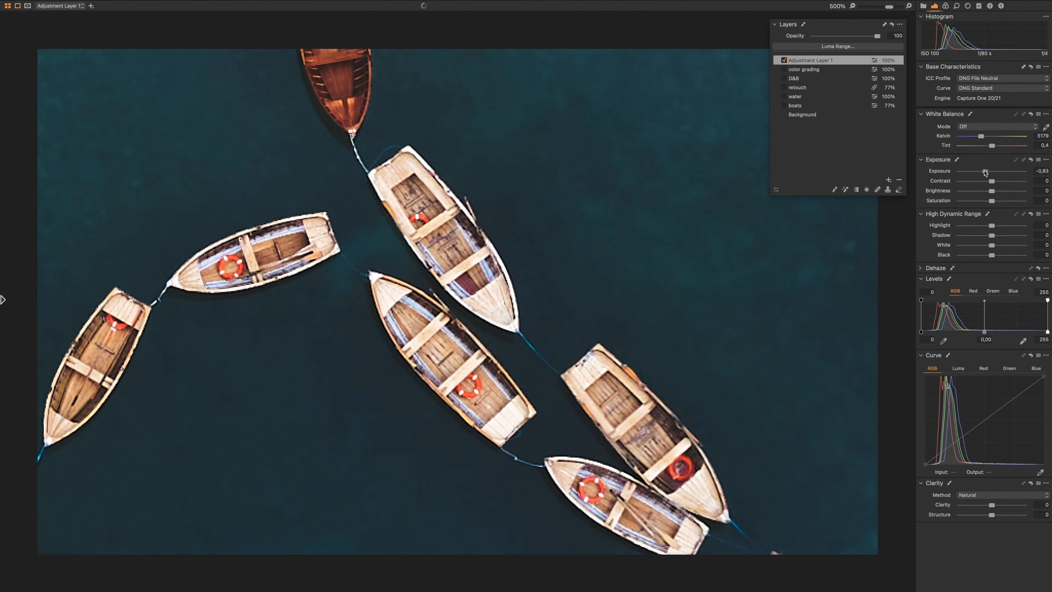
# Check the mask over all the boats and delete the colour-masked adjustment layer
pyautogui.press('m')
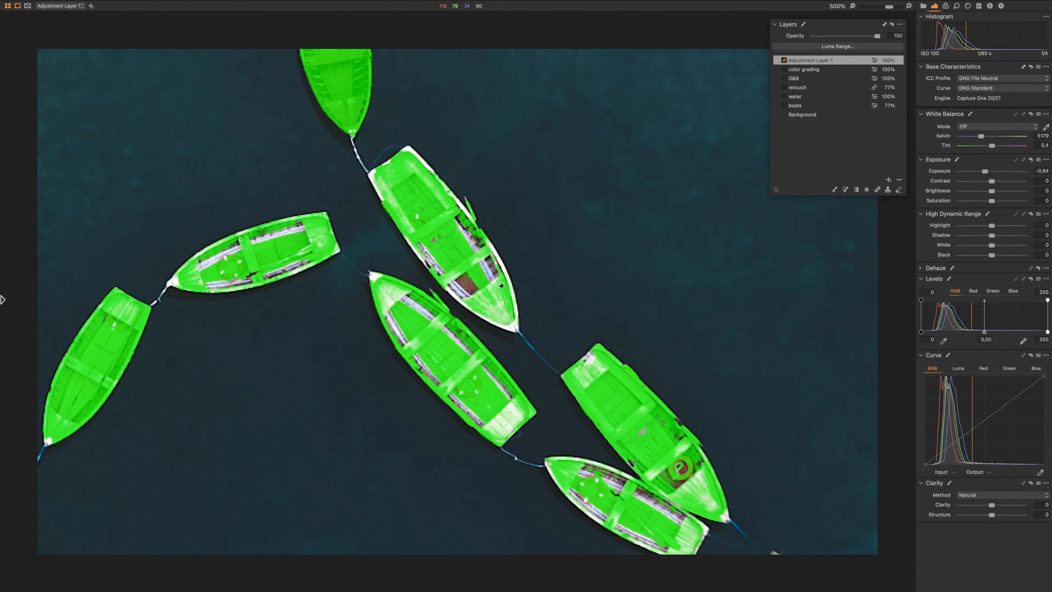
pyautogui.press('super+0')
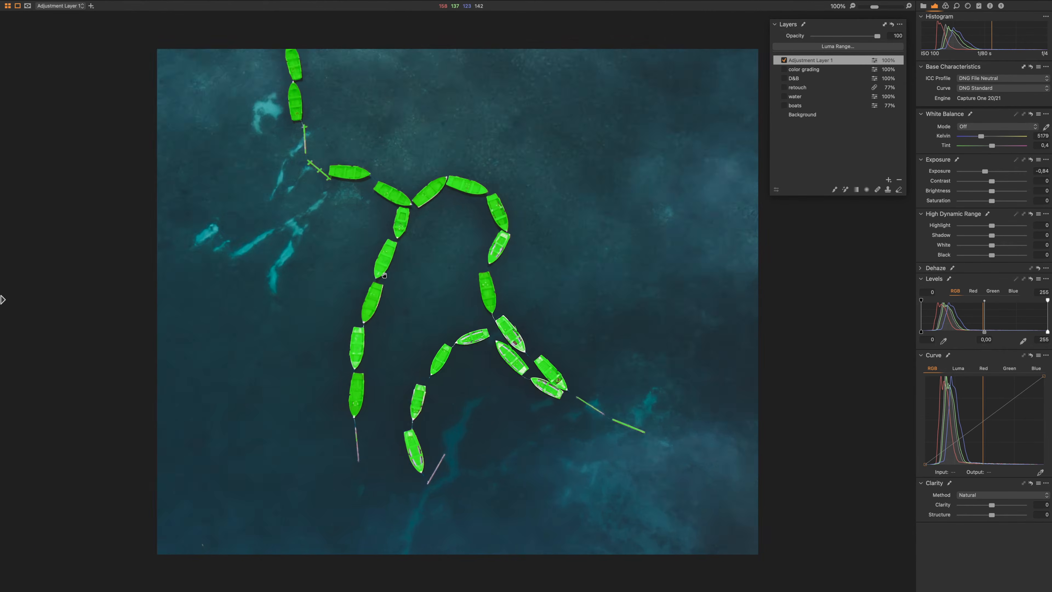
pyautogui.press('m')
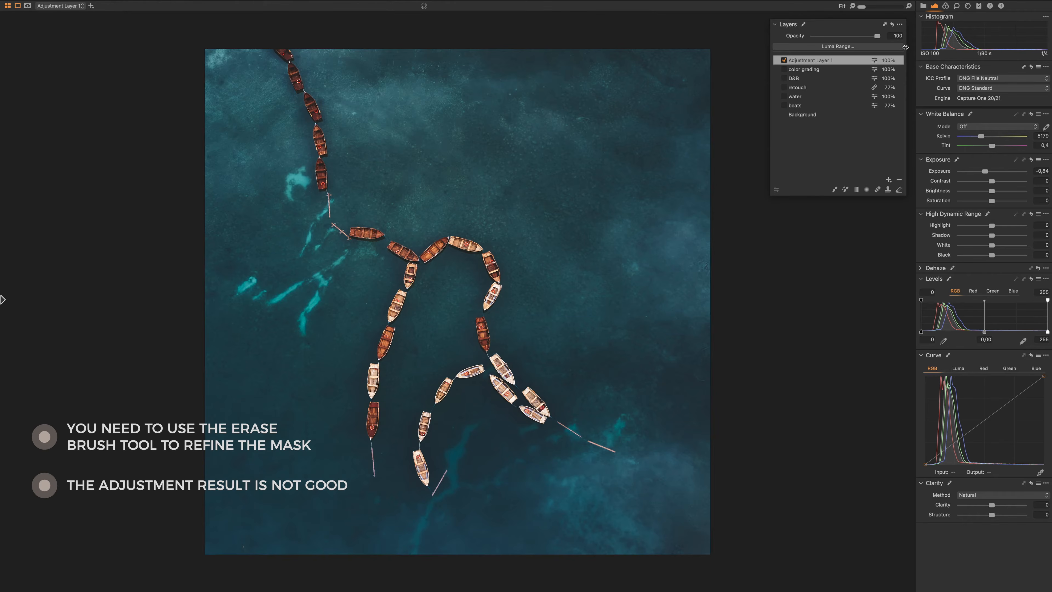
pyautogui.click(899, 179)
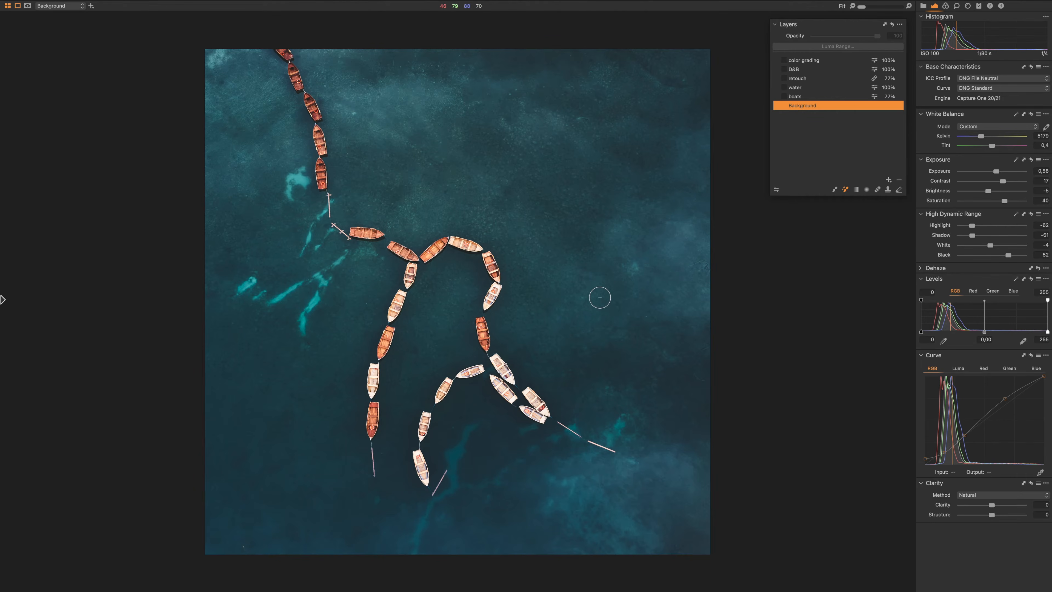
# Create a new adjustment layer and name it Boats
pyautogui.scroll(5, 478, 408)
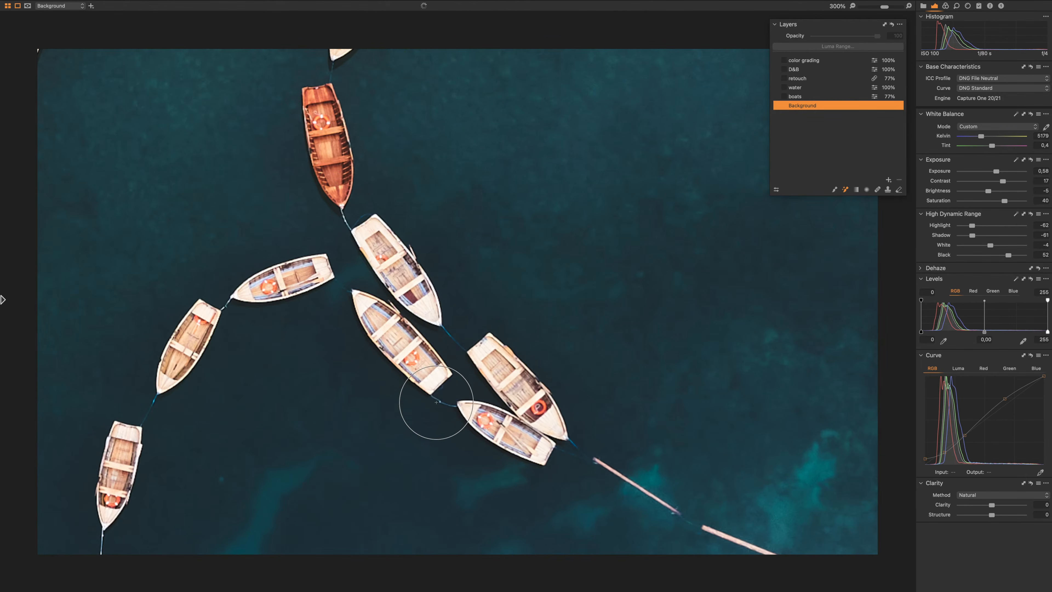
pyautogui.moveTo(426, 388); pyautogui.dragTo(458, 272)
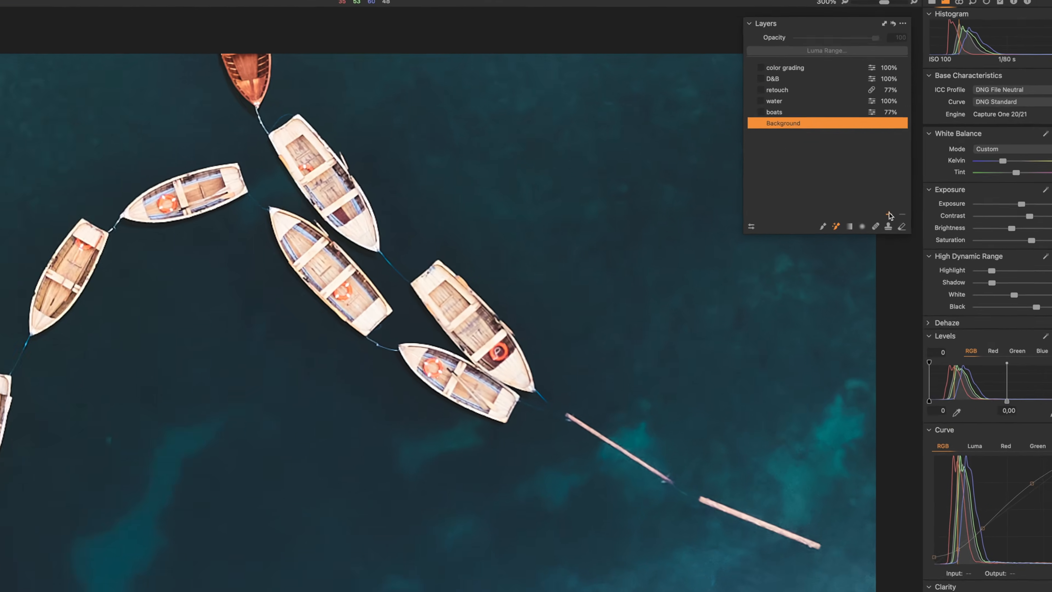
pyautogui.click(889, 214)
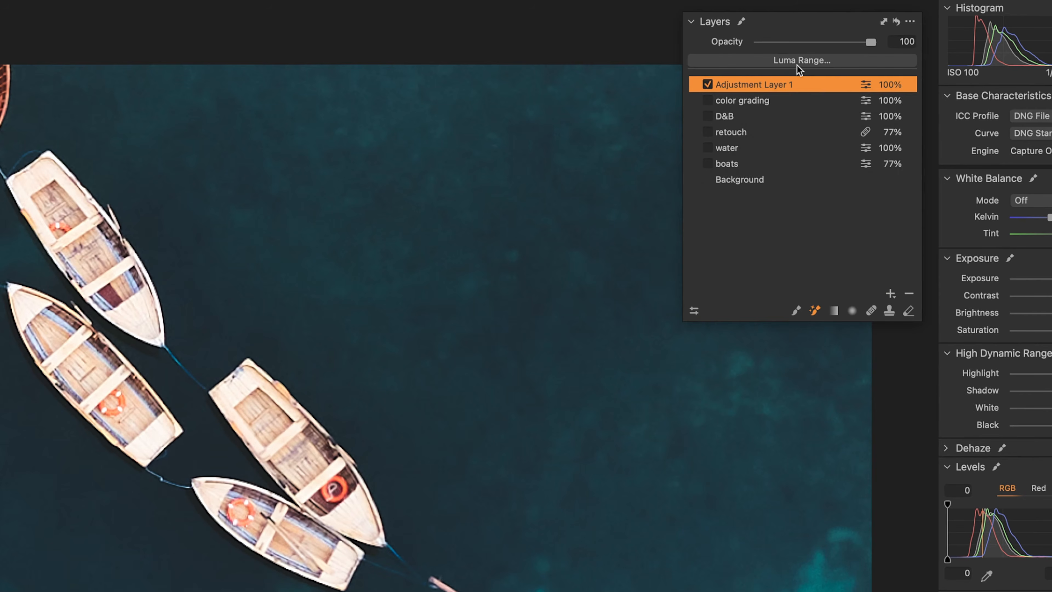
pyautogui.doubleClick(775, 85)
pyautogui.write('Boats')
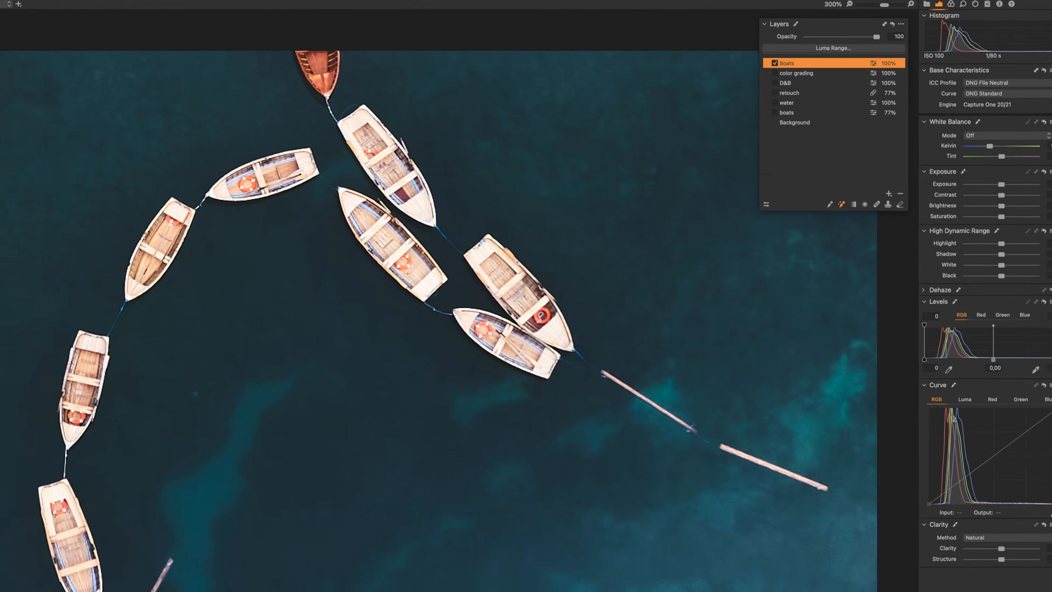
# Set the Magic Brush to size 11, tolerance 1 and refine edge 0, and mask the two adjoining boats near the floating poles
pyautogui.rightClick(377, 443)
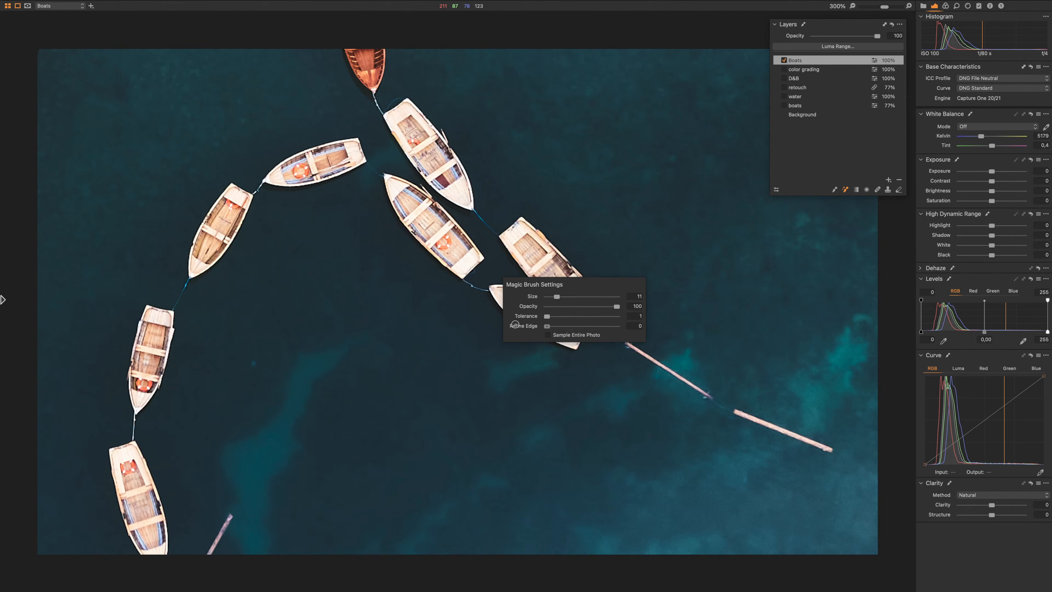
pyautogui.moveTo(514, 235); pyautogui.dragTo(521, 243)
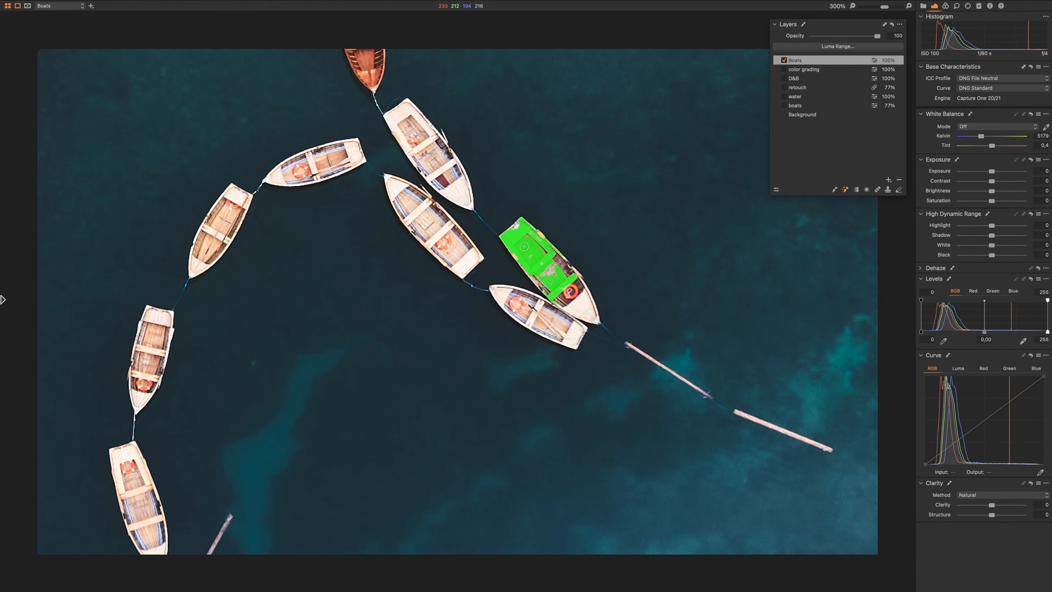
pyautogui.scroll(1, 557, 270)
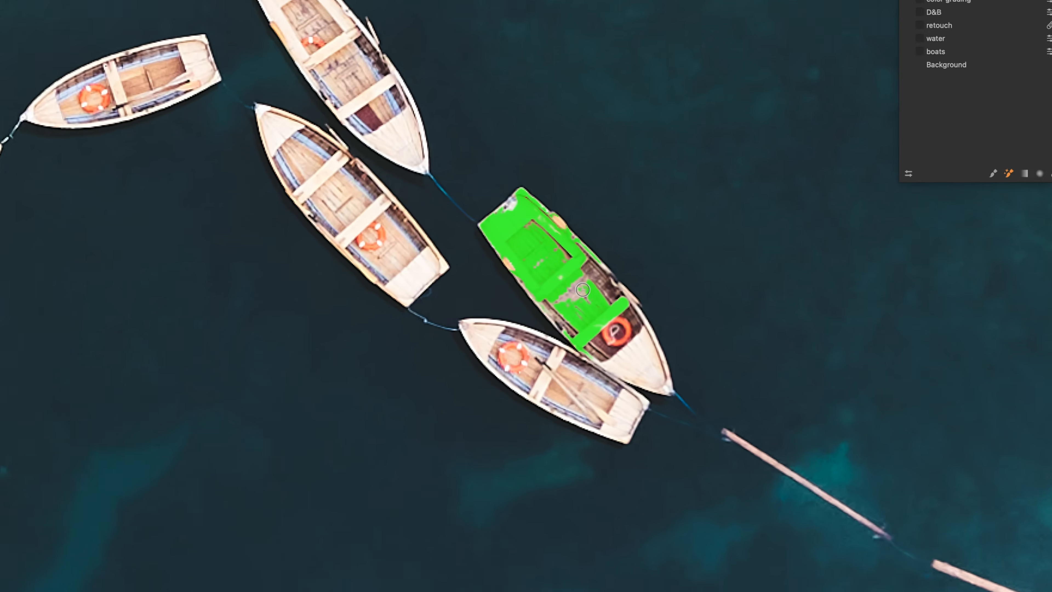
pyautogui.click(564, 258)
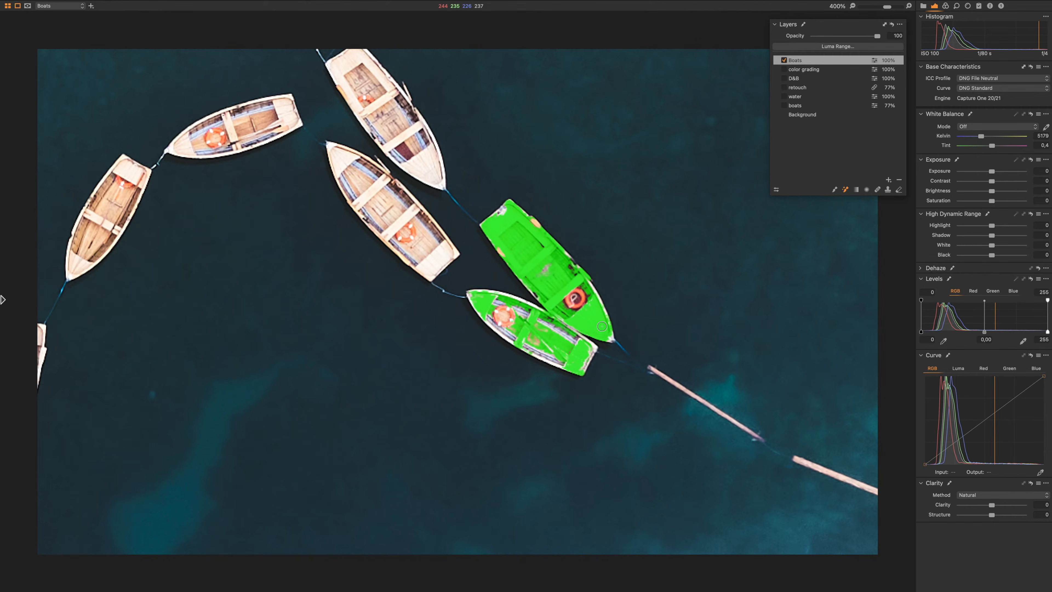
# Undo the mask strokes on the boats and set the Magic Brush's refine edge to 6
pyautogui.press('super+z')
pyautogui.press('super+z')
pyautogui.rightClick(649, 250)
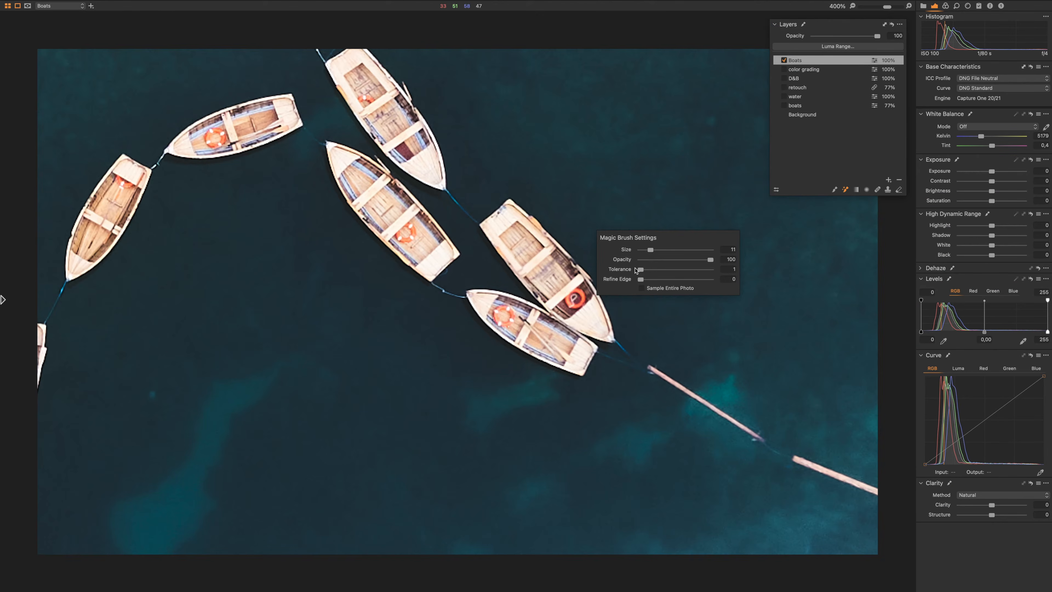
pyautogui.moveTo(635, 268); pyautogui.dragTo(649, 264)
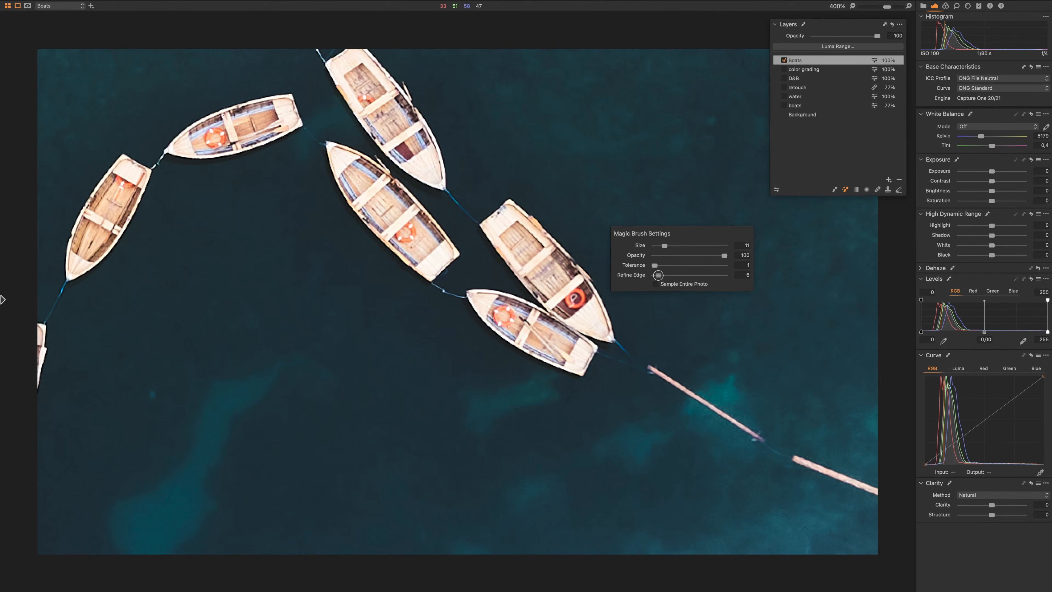
# Mask the two adjoining boats again with the Magic Brush, fill in missed spots along their hulls, and open the brush settings
pyautogui.moveTo(498, 226); pyautogui.dragTo(514, 236)
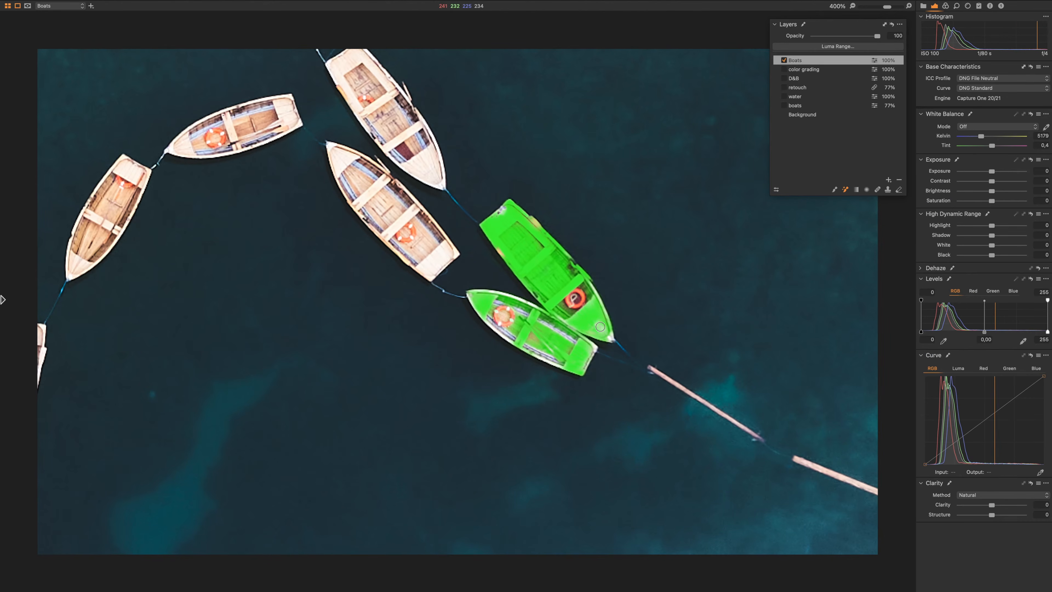
pyautogui.moveTo(601, 328); pyautogui.dragTo(582, 317)
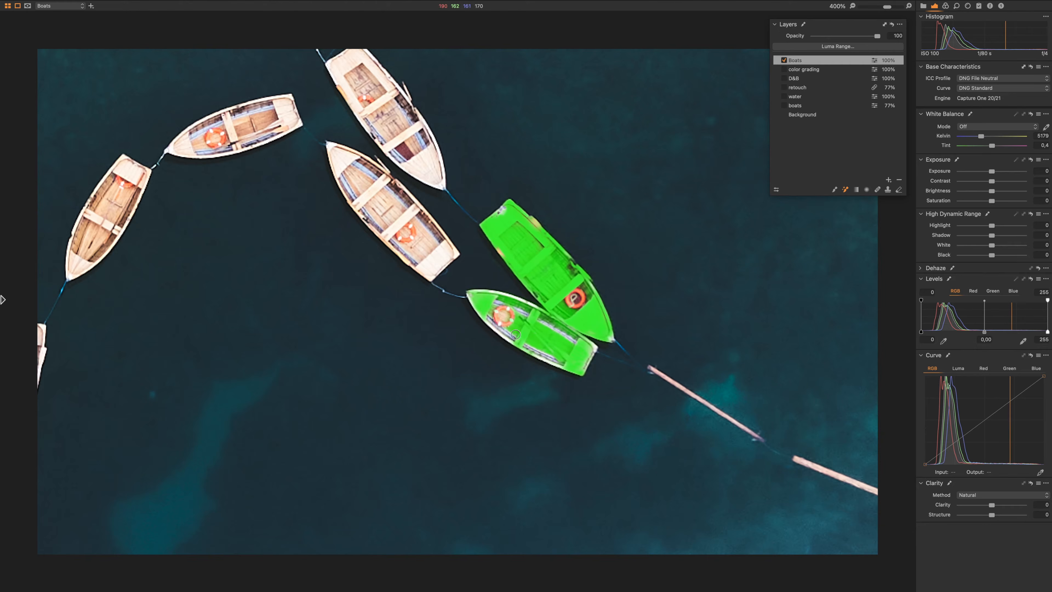
pyautogui.click(515, 296)
pyautogui.click(501, 250)
pyautogui.click(535, 223)
pyautogui.rightClick(599, 254)
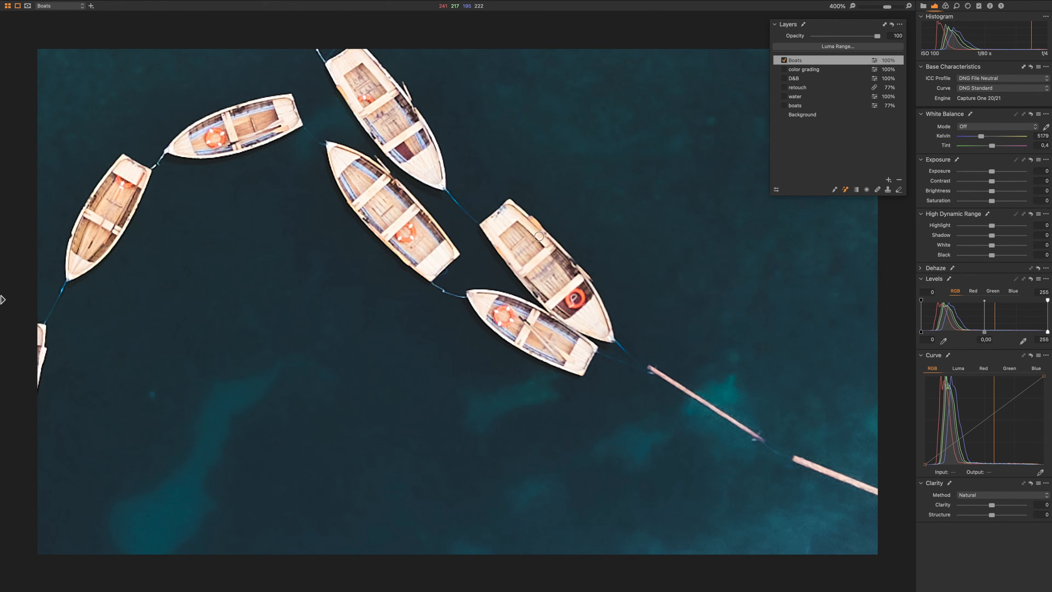
# Try masking the two adjoining boats near the floating poles with one Magic Brush stroke on each
pyautogui.moveTo(503, 225); pyautogui.dragTo(522, 241)
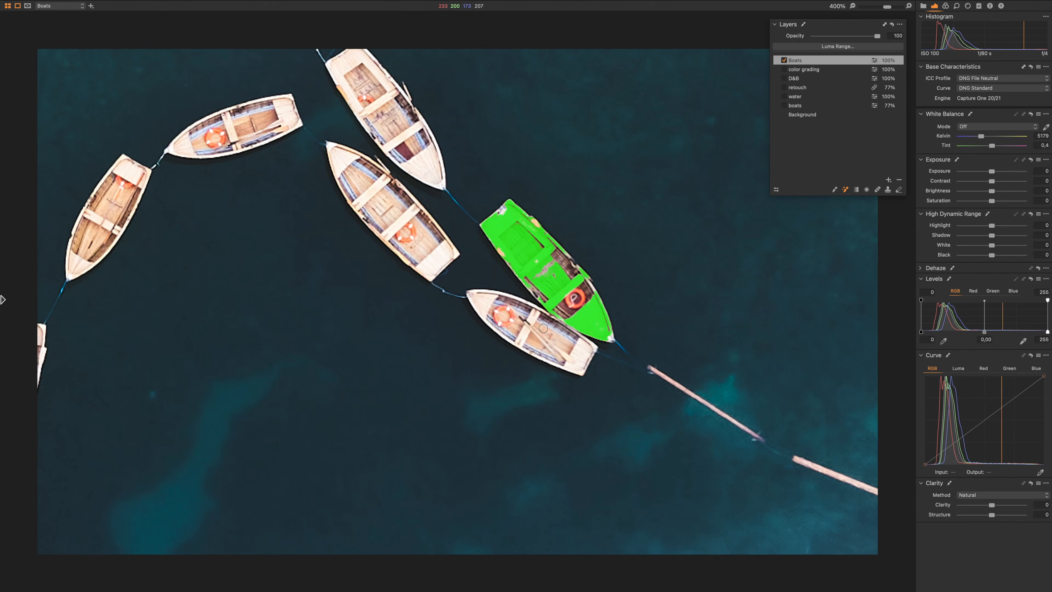
pyautogui.moveTo(554, 341); pyautogui.dragTo(528, 335)
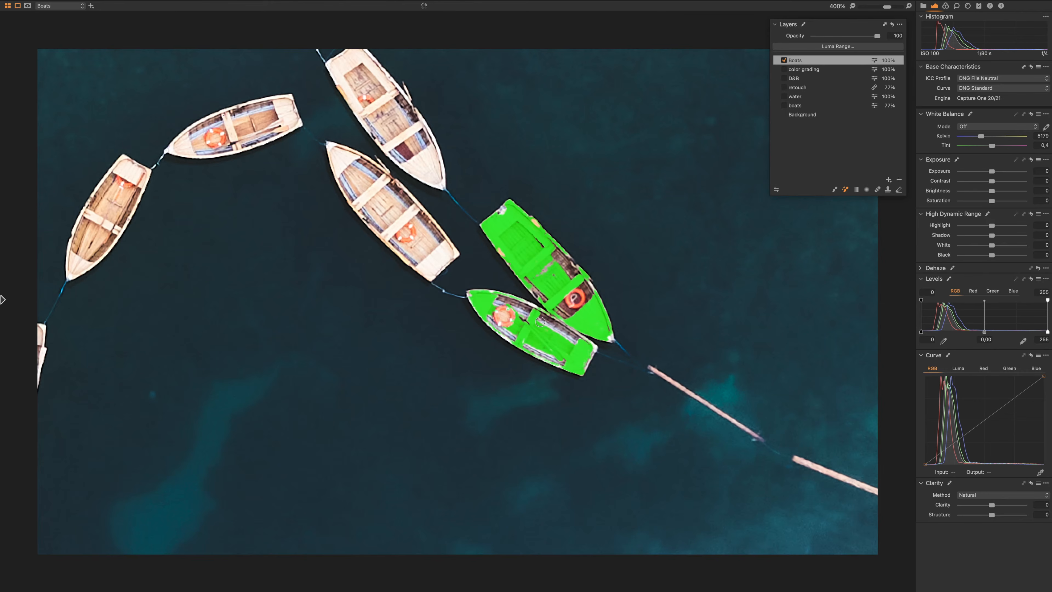
# Adjust the Magic Brush settings and mask the two adjoining boats along their full length, including their interiors
pyautogui.rightClick(655, 293)
pyautogui.moveTo(656, 312); pyautogui.dragTo(621, 337)
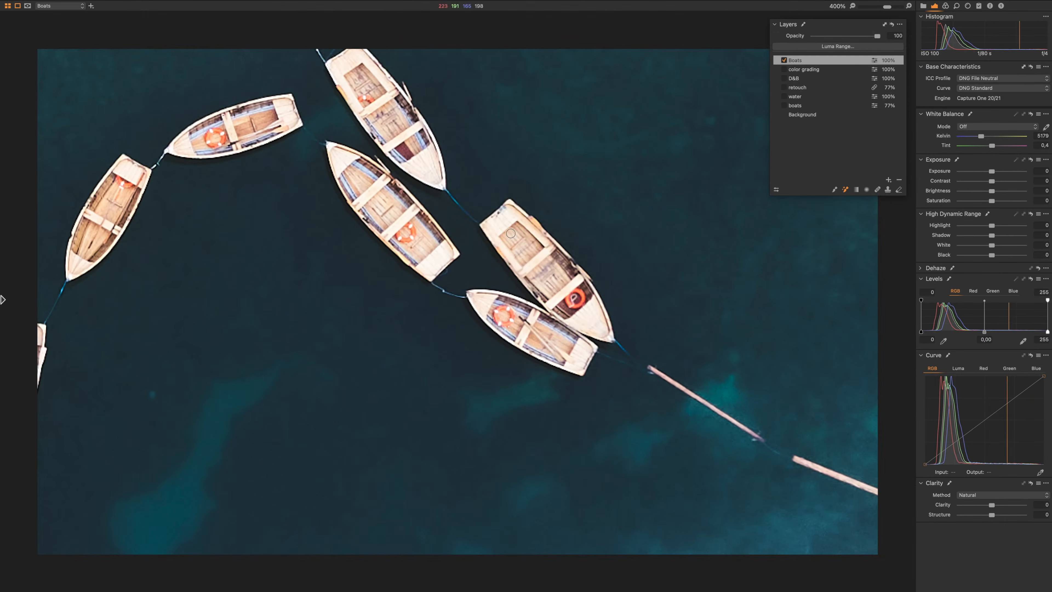
pyautogui.moveTo(508, 225); pyautogui.dragTo(590, 321)
pyautogui.moveTo(482, 301); pyautogui.dragTo(580, 361)
pyautogui.click(580, 299)
pyautogui.moveTo(489, 305); pyautogui.dragTo(574, 358)
# Mask the neighbouring pale boats beside the adjoining pair and along the short curved row with the Magic Brush
pyautogui.moveTo(345, 164)
pyautogui.mouseDown()
pyautogui.moveTo(438, 257)
pyautogui.moveTo(430, 242)
pyautogui.mouseUp()
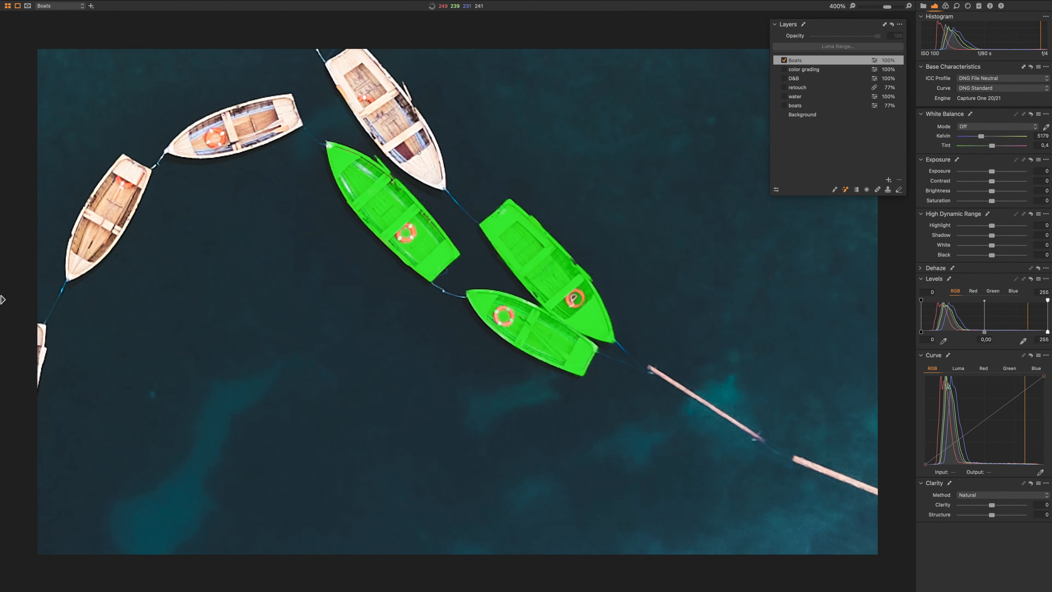
pyautogui.moveTo(358, 67); pyautogui.dragTo(429, 170)
pyautogui.moveTo(402, 150); pyautogui.dragTo(535, 308)
pyautogui.moveTo(416, 275); pyautogui.dragTo(377, 297)
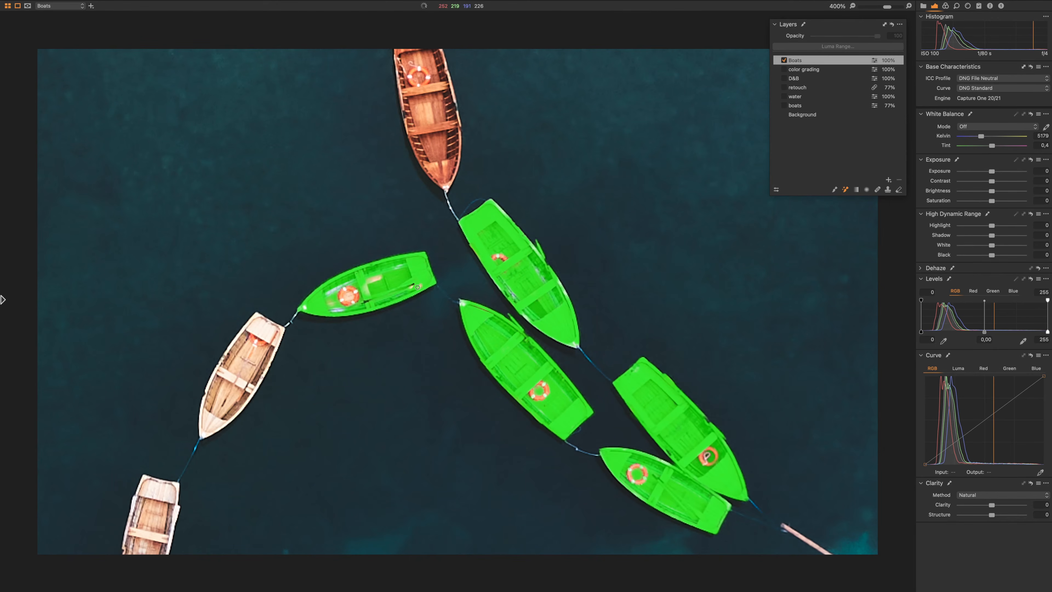
pyautogui.moveTo(245, 373)
pyautogui.mouseDown()
pyautogui.moveTo(465, 163)
pyautogui.moveTo(441, 199)
pyautogui.mouseUp()
pyautogui.moveTo(378, 290); pyautogui.dragTo(364, 363)
pyautogui.moveTo(361, 450)
pyautogui.mouseDown()
pyautogui.moveTo(449, 216)
pyautogui.moveTo(461, 369)
pyautogui.mouseUp()
# Mask the pale boats in the long left-hand row and the pale boat on the outer side of the arch
pyautogui.moveTo(393, 63)
pyautogui.mouseDown()
pyautogui.moveTo(439, 430)
pyautogui.moveTo(462, 444)
pyautogui.mouseUp()
pyautogui.moveTo(284, 338); pyautogui.dragTo(271, 466)
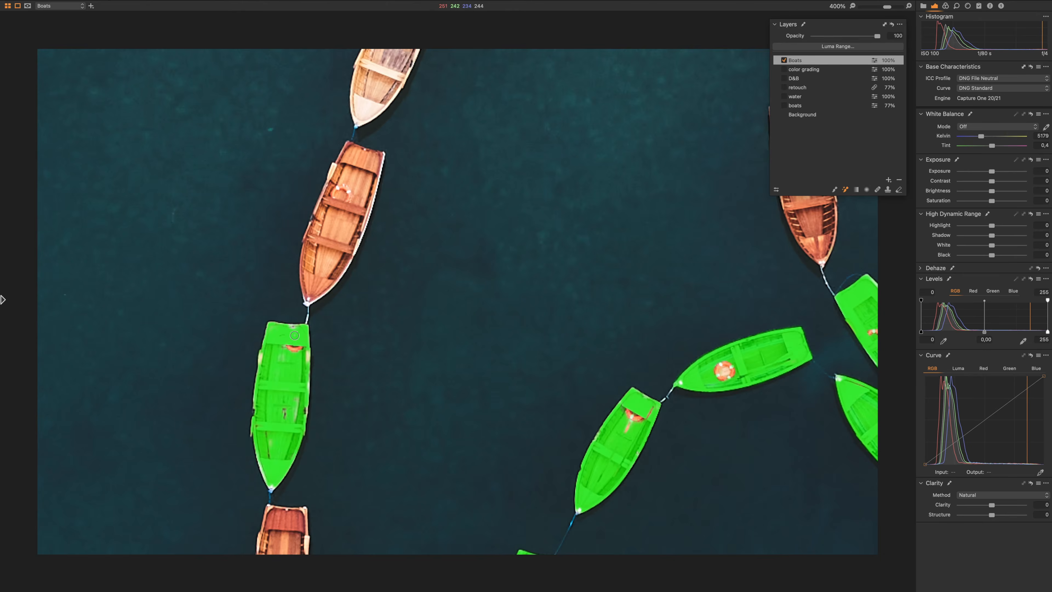
pyautogui.moveTo(445, 99); pyautogui.dragTo(452, 423)
pyautogui.moveTo(370, 430); pyautogui.dragTo(415, 305)
pyautogui.moveTo(849, 286); pyautogui.dragTo(482, 345)
pyautogui.moveTo(485, 351)
pyautogui.mouseDown()
pyautogui.moveTo(507, 346)
pyautogui.moveTo(449, 440)
pyautogui.mouseUp()
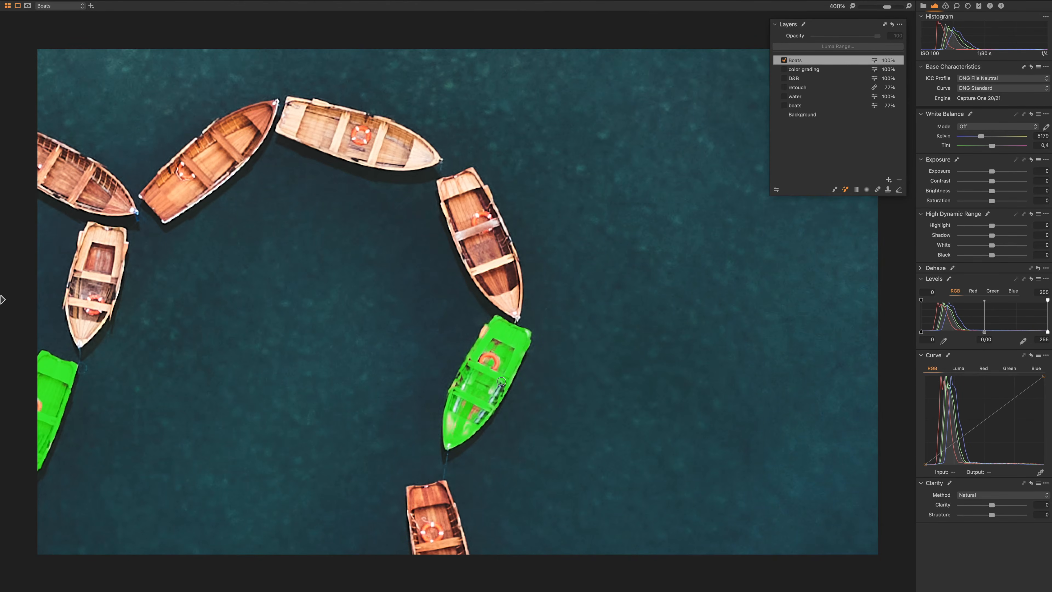
# Mask the remaining pale boats at the top of the arch and where it meets the long row
pyautogui.moveTo(168, 262); pyautogui.dragTo(499, 344)
pyautogui.scroll(-3, 498, 344)
pyautogui.moveTo(453, 278); pyautogui.dragTo(464, 285)
pyautogui.moveTo(404, 309); pyautogui.dragTo(399, 327)
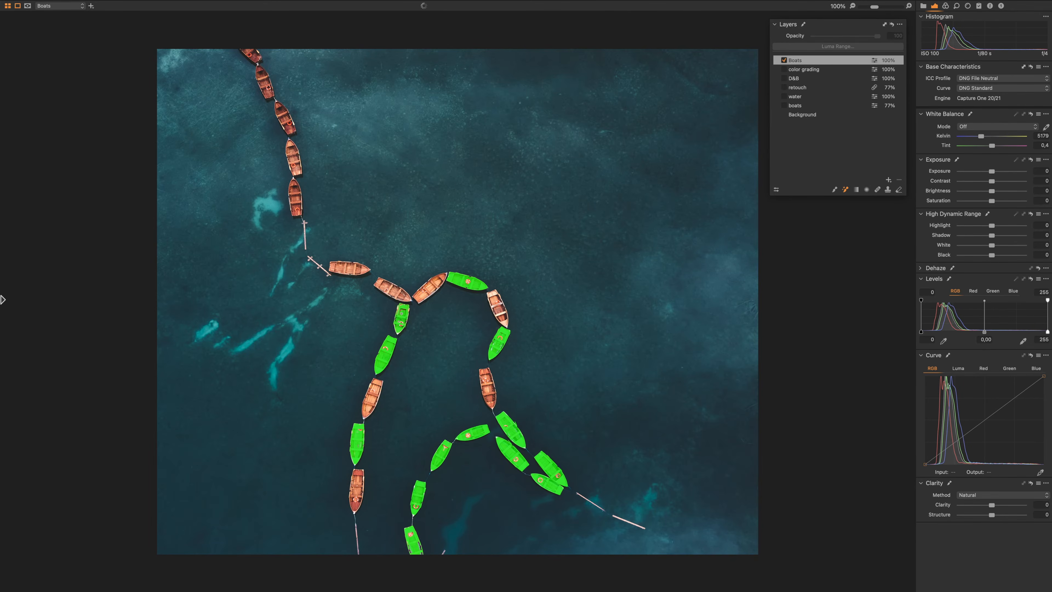
pyautogui.scroll(-2, 816, 452)
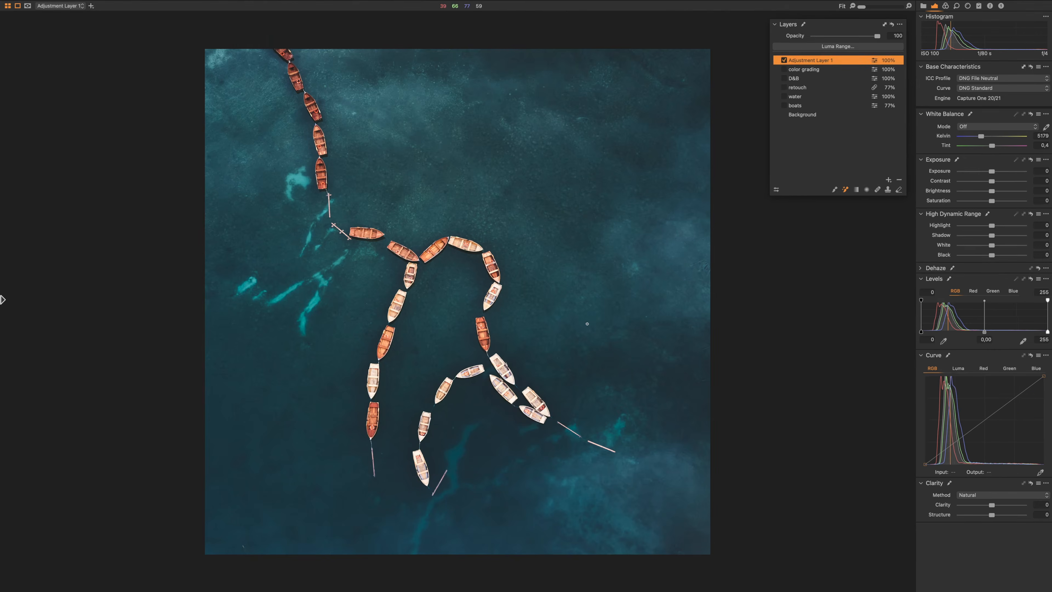
# Enable Sample Entire Photo for the Magic Brush and mask all the boats from a stroke on one pale boat
pyautogui.rightClick(587, 323)
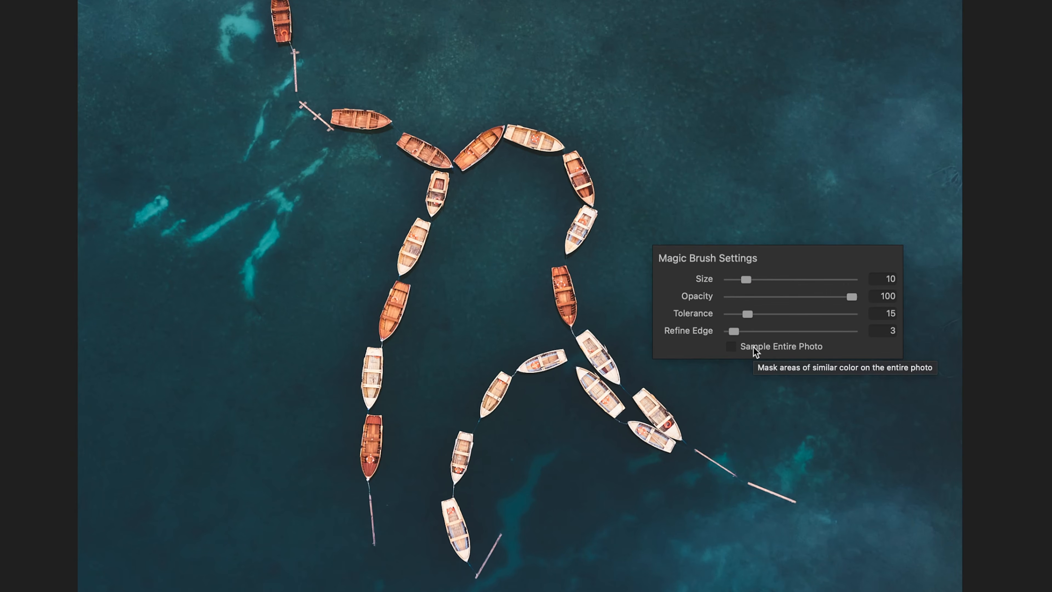
pyautogui.click(695, 123)
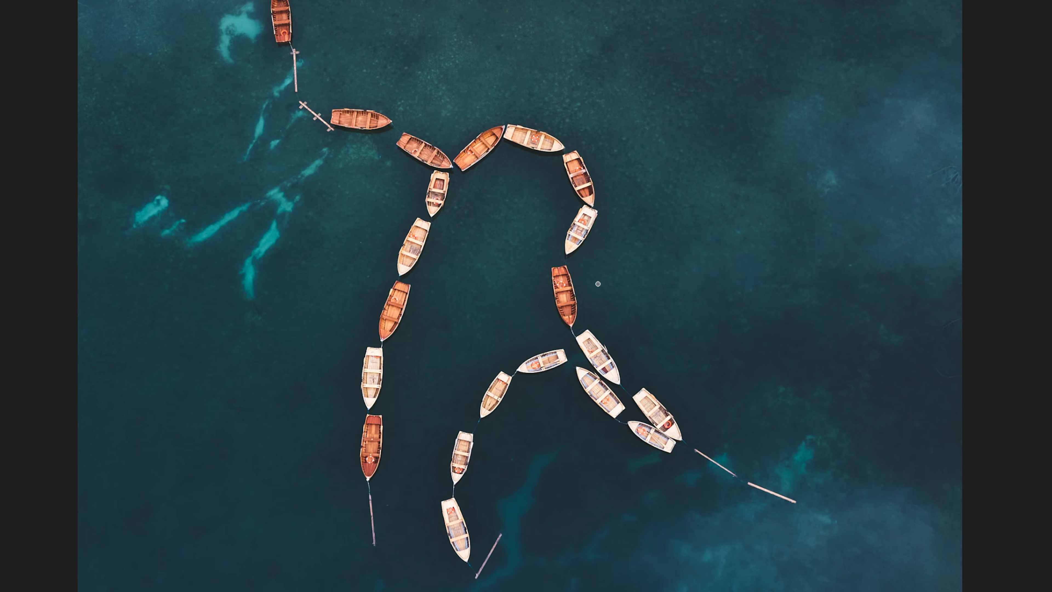
pyautogui.moveTo(654, 410); pyautogui.dragTo(644, 399)
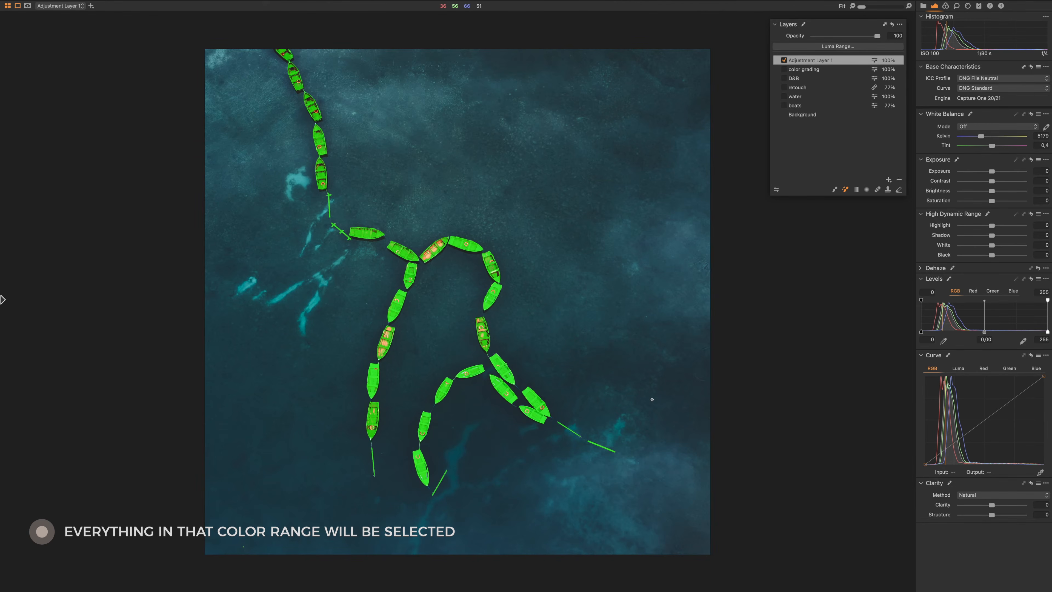
pyautogui.click(382, 342)
pyautogui.scroll(5, 452, 365)
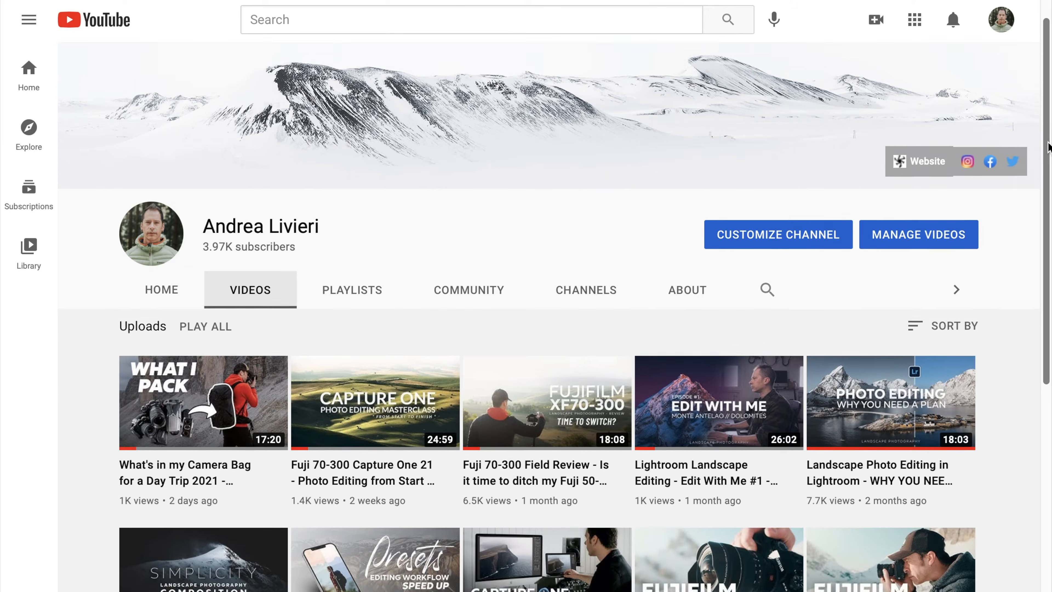
pyautogui.scroll(-3, 1049, 203)
pyautogui.moveTo(1048, 203); pyautogui.dragTo(1045, 404)
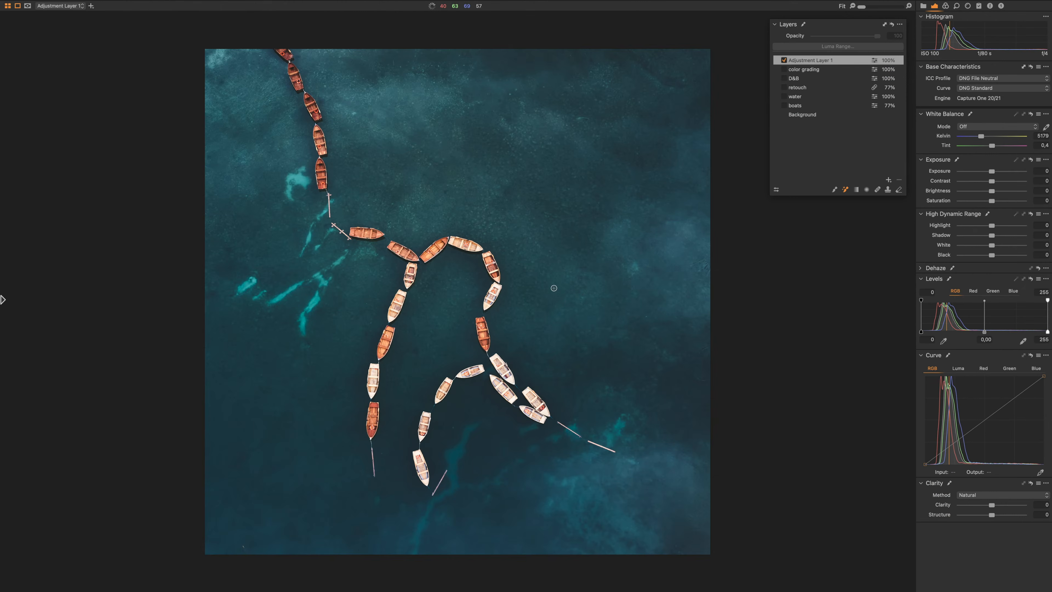
# Mask the lake water and its lighter teal patches with the Magic Brush, adjusting the brush settings, and lower the masked area's exposure
pyautogui.moveTo(560, 218); pyautogui.dragTo(554, 288)
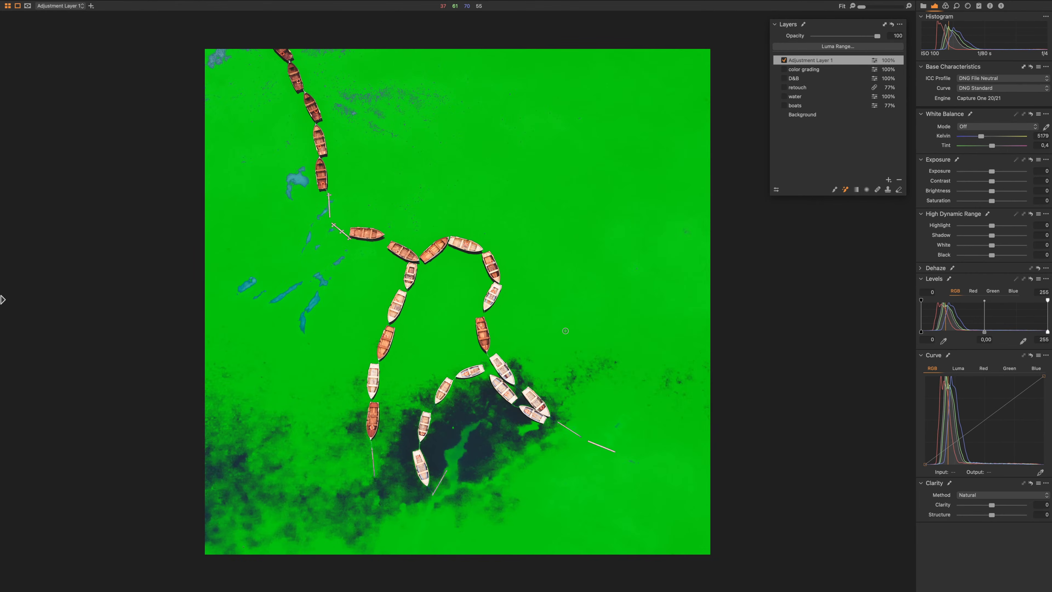
pyautogui.rightClick(567, 331)
pyautogui.moveTo(563, 351); pyautogui.dragTo(565, 351)
pyautogui.click(552, 370)
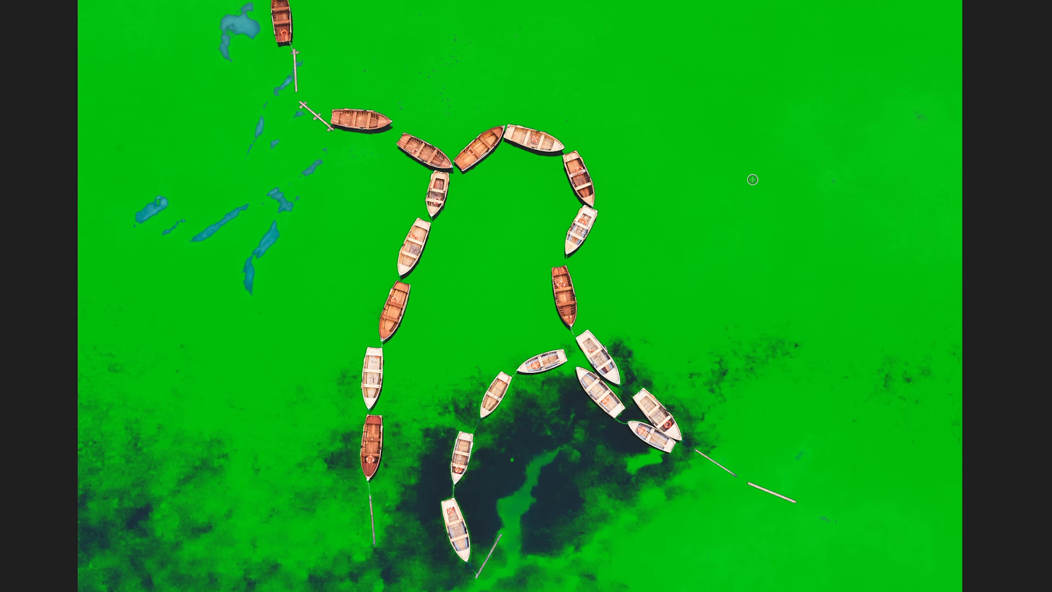
pyautogui.click(750, 387)
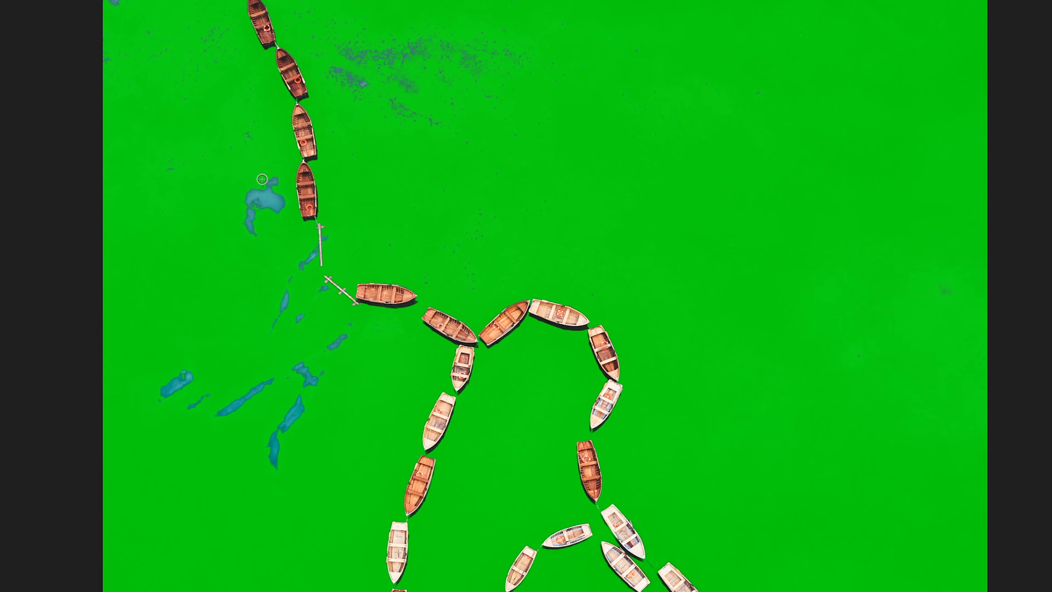
pyautogui.moveTo(262, 182); pyautogui.dragTo(269, 235)
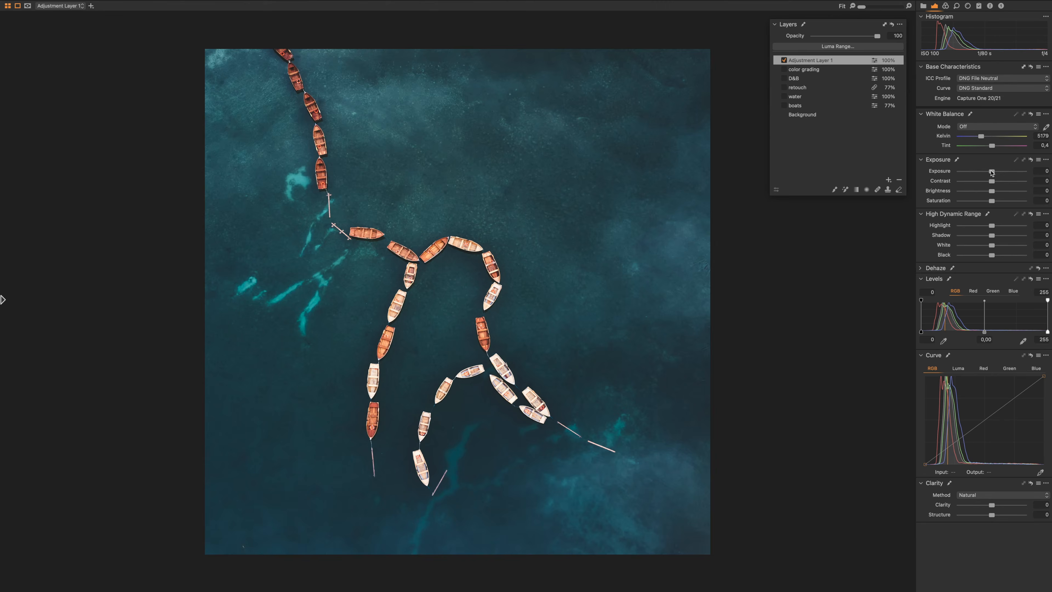
pyautogui.moveTo(993, 173); pyautogui.dragTo(980, 172)
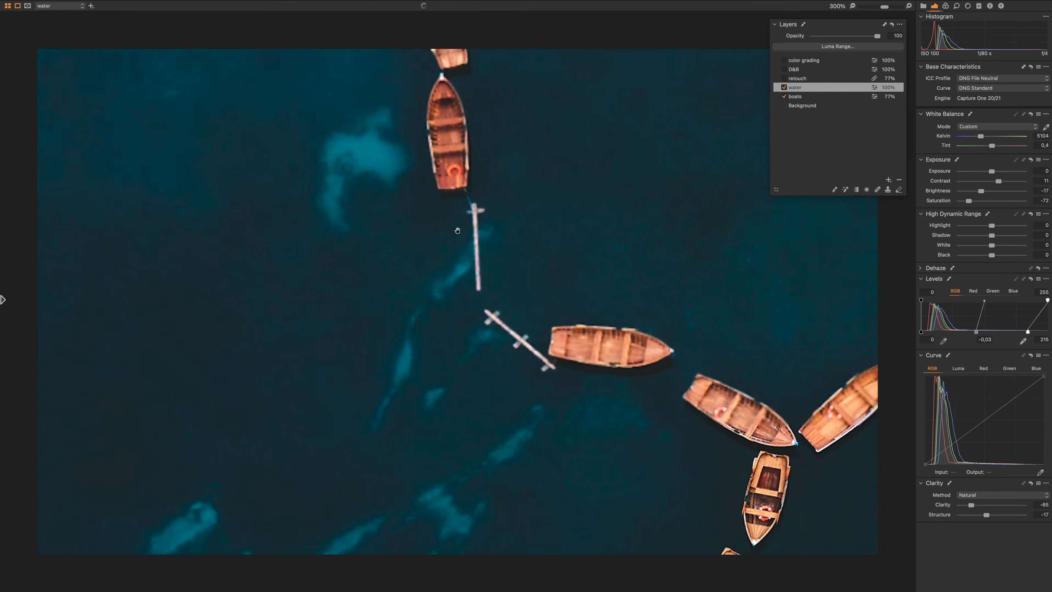
# Inspect the water edit around the boats, return to the whole photo, and turn on the retouch layer
pyautogui.moveTo(457, 230); pyautogui.dragTo(373, 440)
pyautogui.press('super+0')
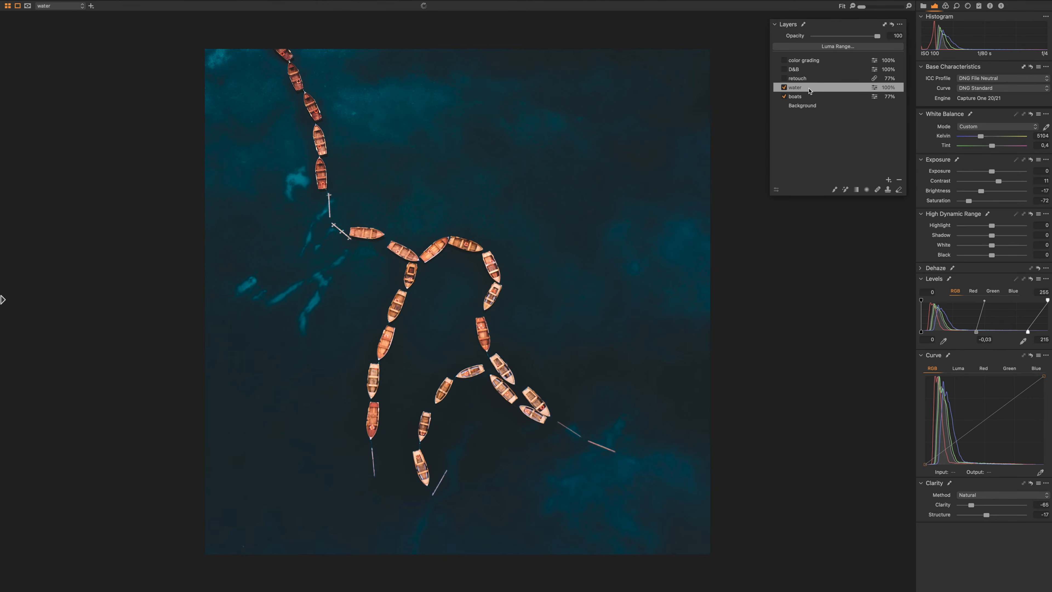
pyautogui.click(811, 78)
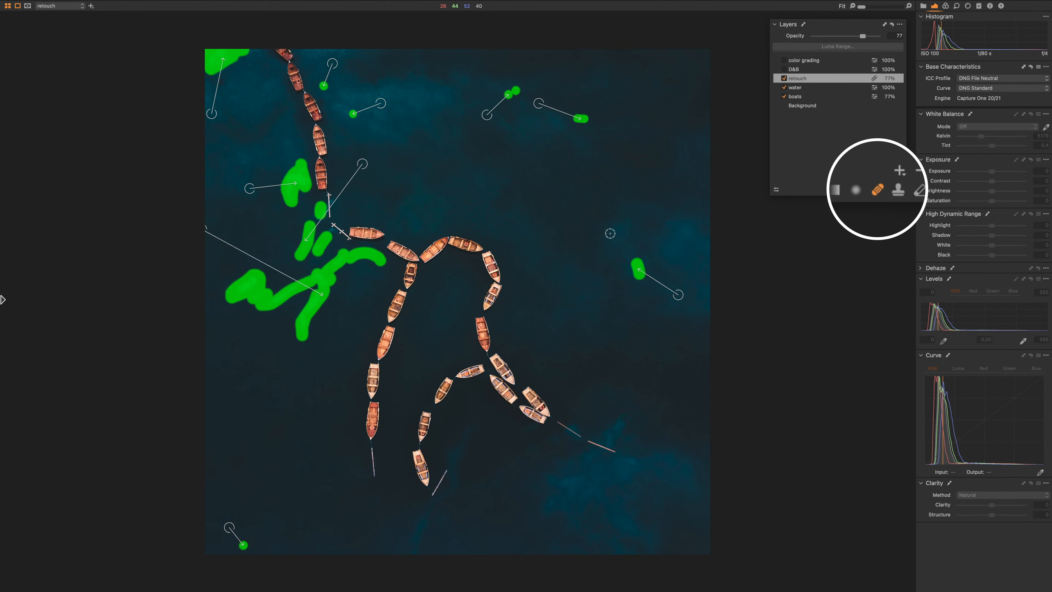
# Lower the water layer's clarity to a negative value and compare the water with its clarity adjustments reset
pyautogui.click(795, 87)
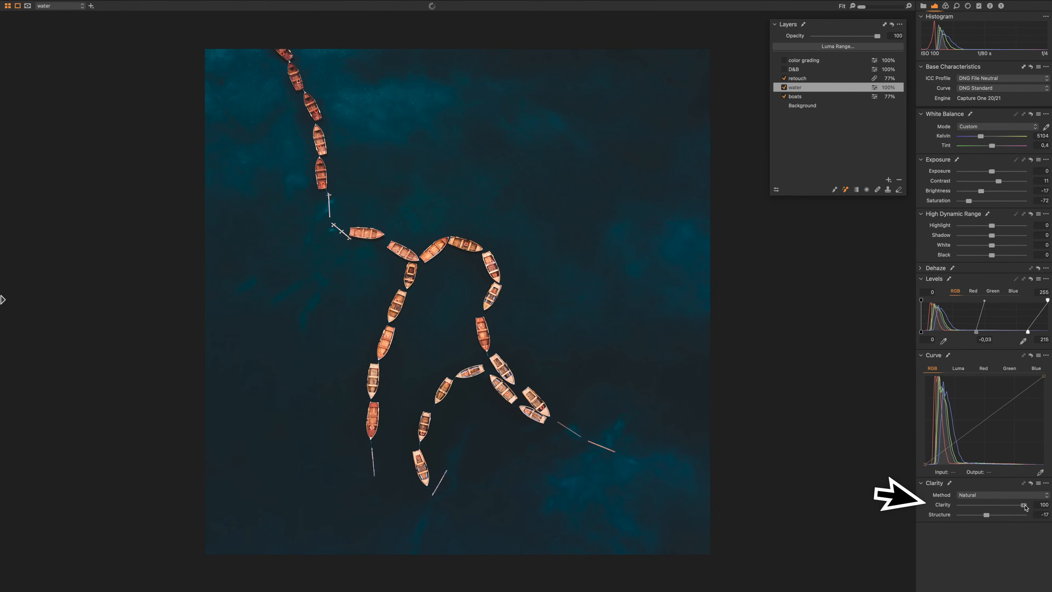
pyautogui.moveTo(1025, 506); pyautogui.dragTo(973, 509)
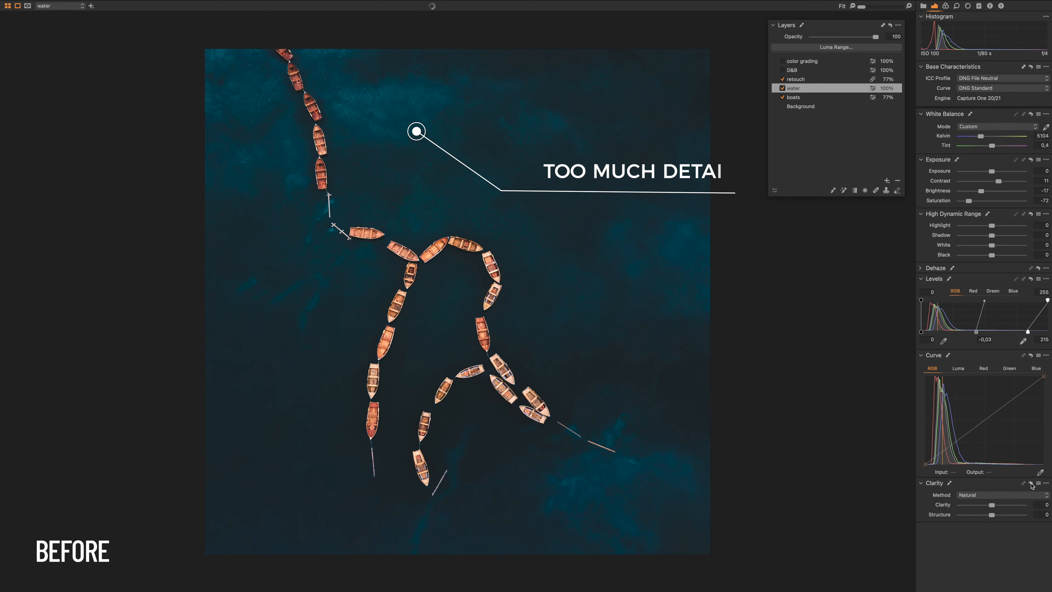
pyautogui.click(1031, 484)
# Turn on and select the D&B layer, and show and hide its mask to check the darkened area
pyautogui.click(783, 70)
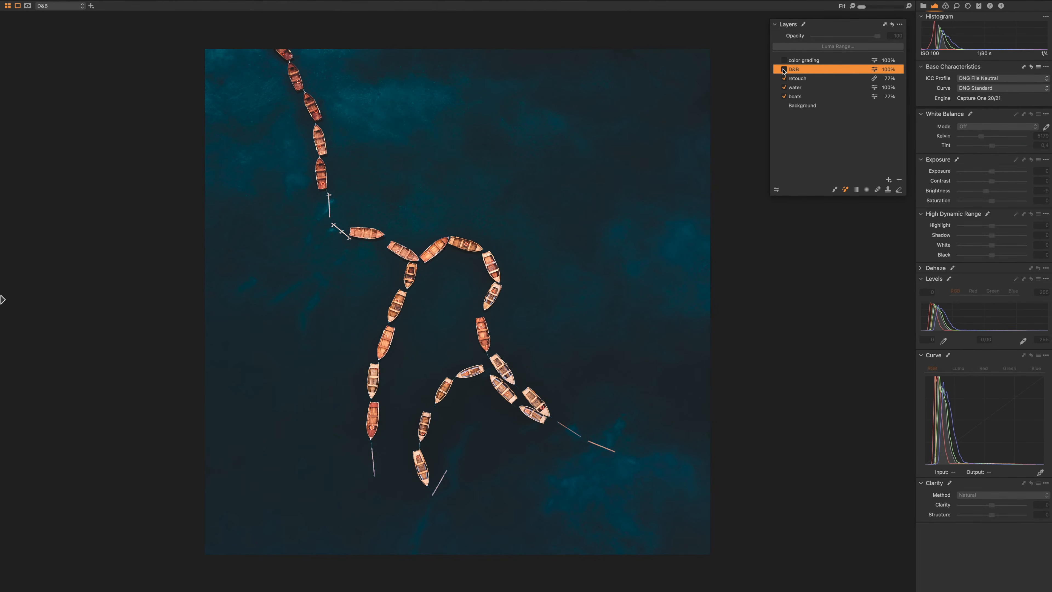
pyautogui.click(784, 70)
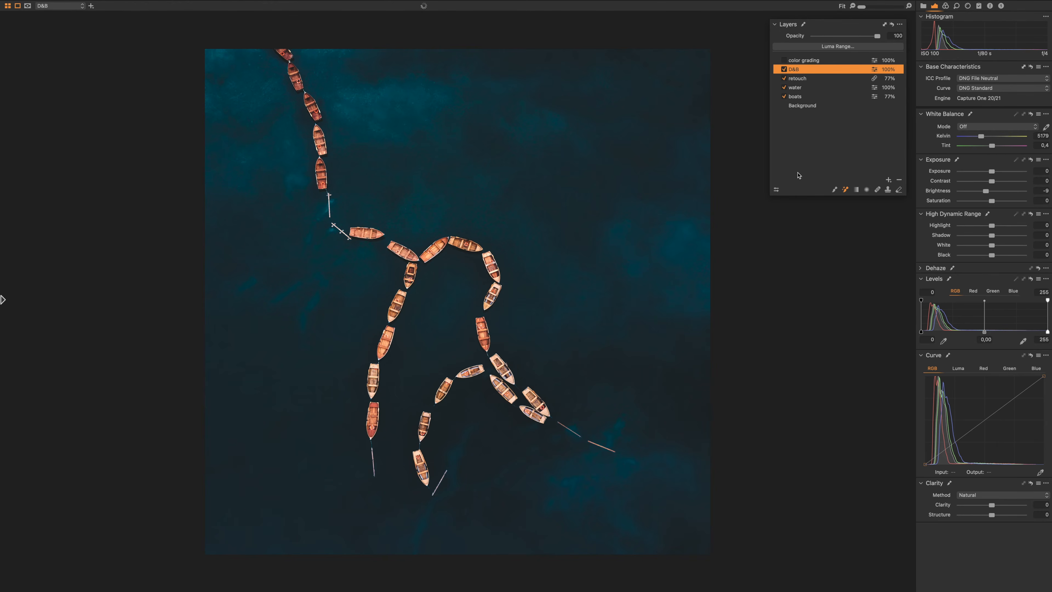
pyautogui.press('m')
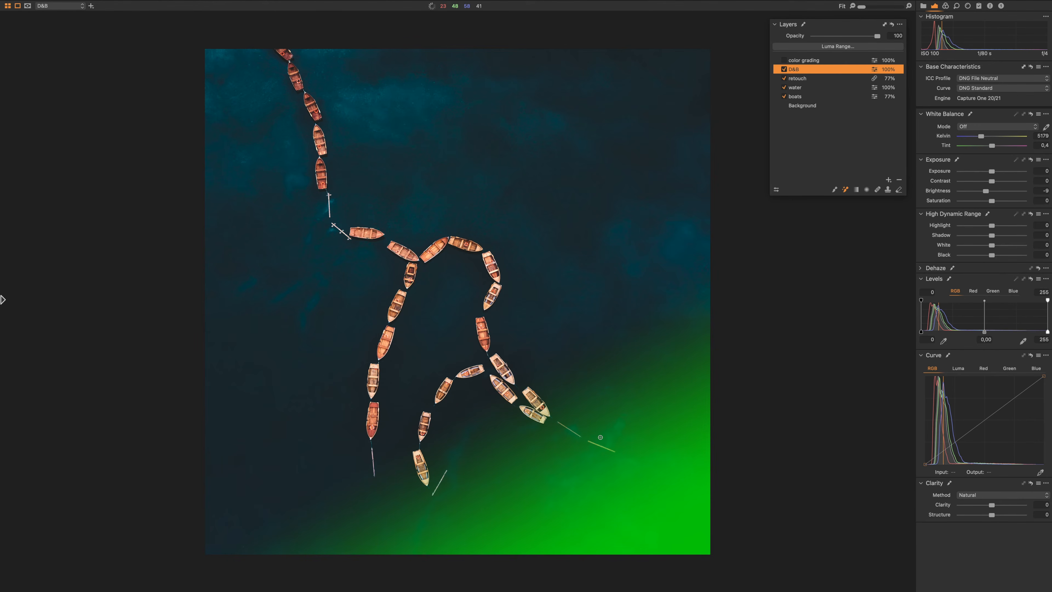
pyautogui.press('m')
# Turn on and select the color grading layer
pyautogui.click(784, 60)
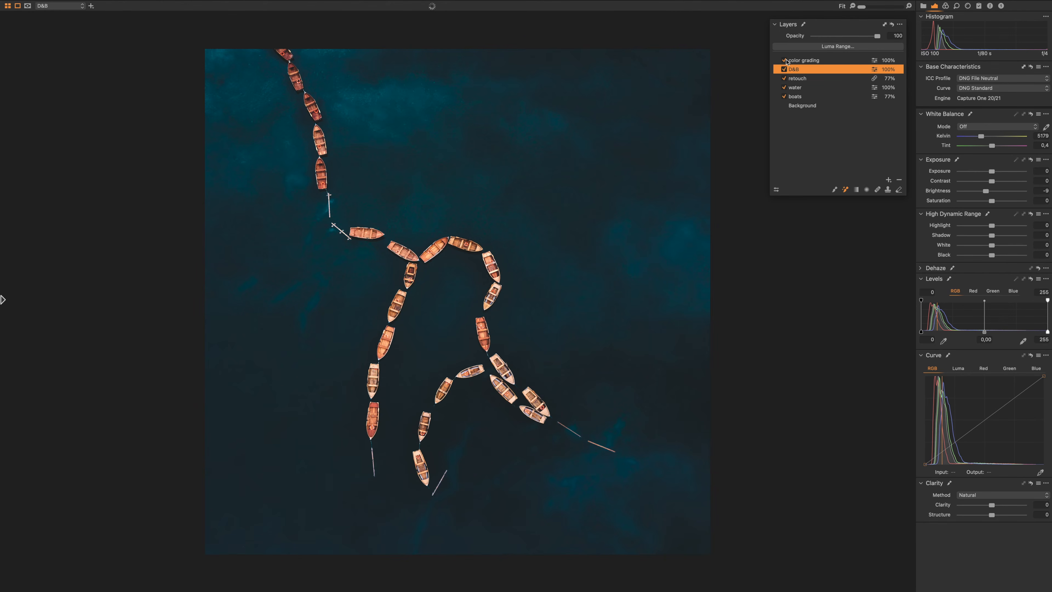
pyautogui.click(806, 62)
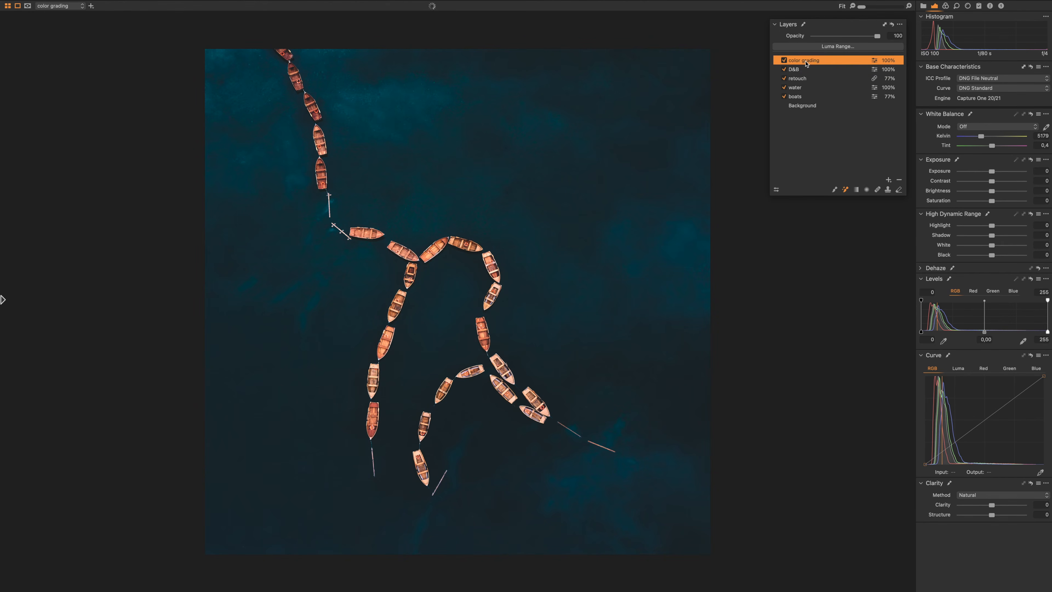
# Review the color grading layer's highlight, midtone and shadow Color Balance, and compare the photo with that balance reset
pyautogui.click(948, 6)
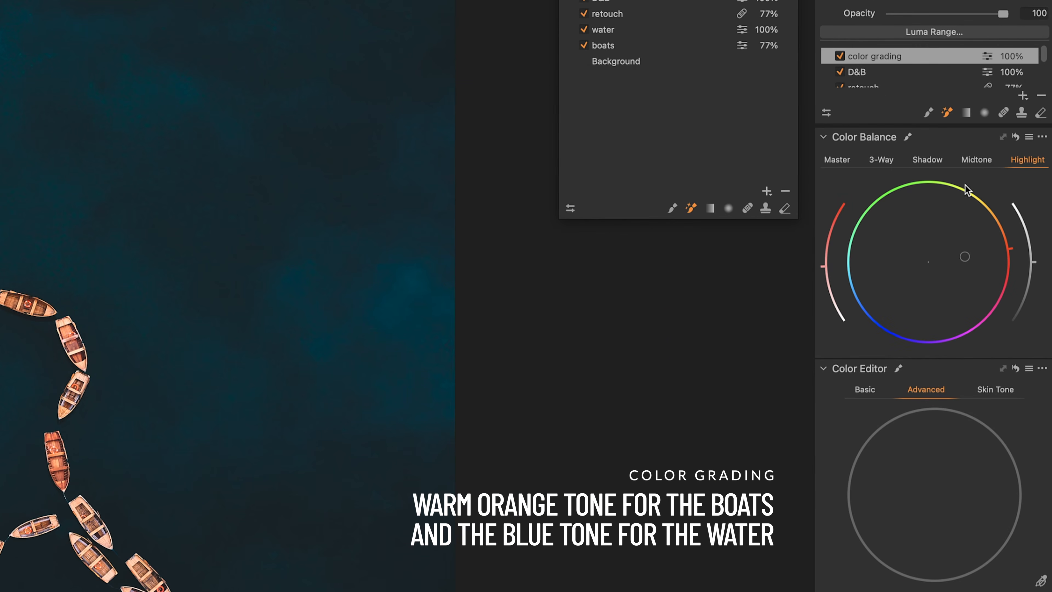
pyautogui.click(979, 159)
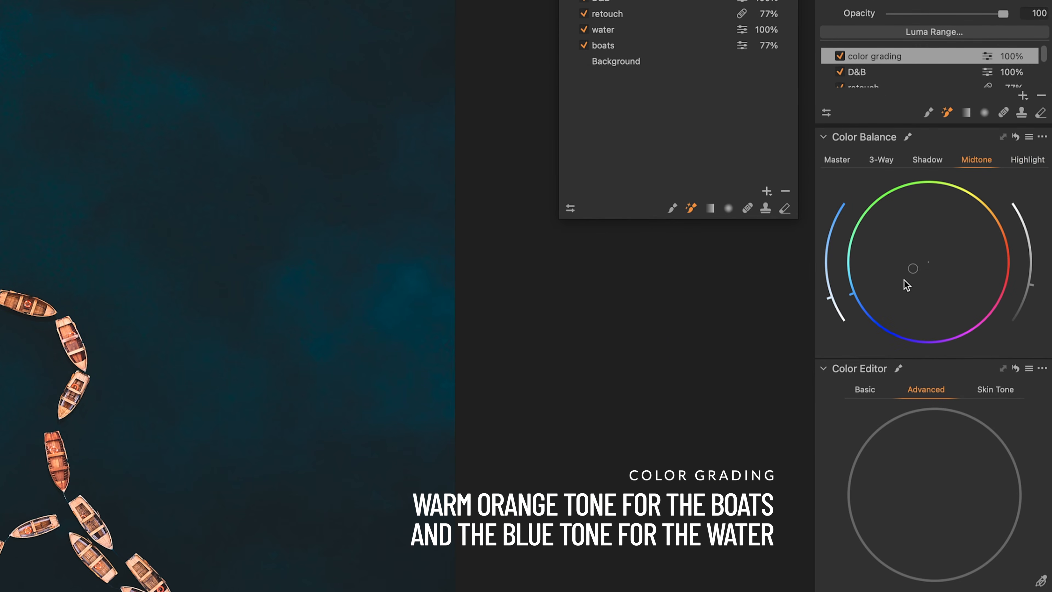
pyautogui.click(936, 160)
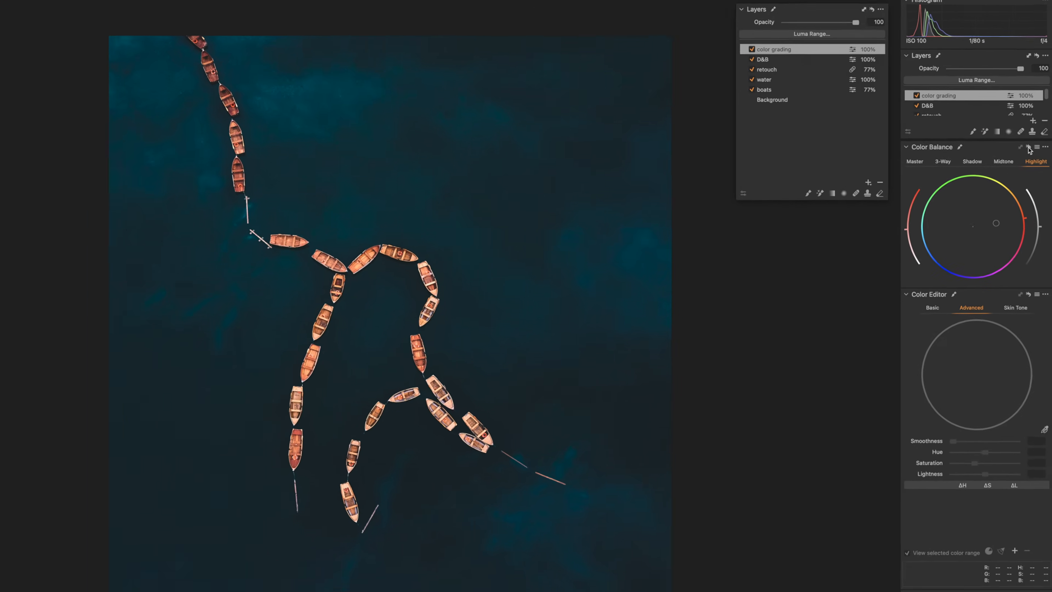
pyautogui.click(1016, 138)
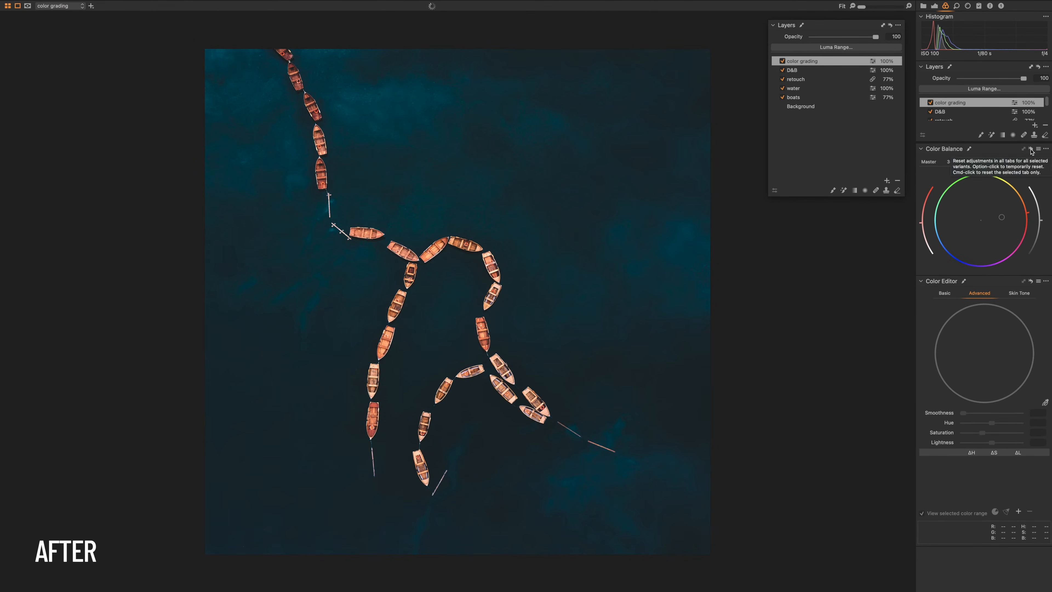
pyautogui.click(1031, 152)
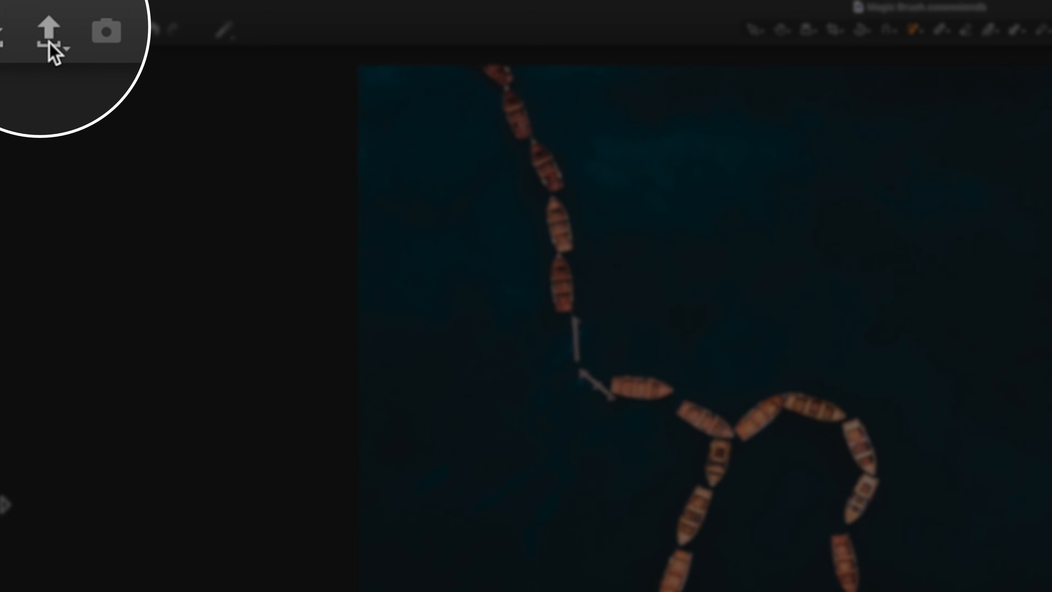
# Open the image export window to view its export recipes and settings, and close it without exporting
pyautogui.click(49, 42)
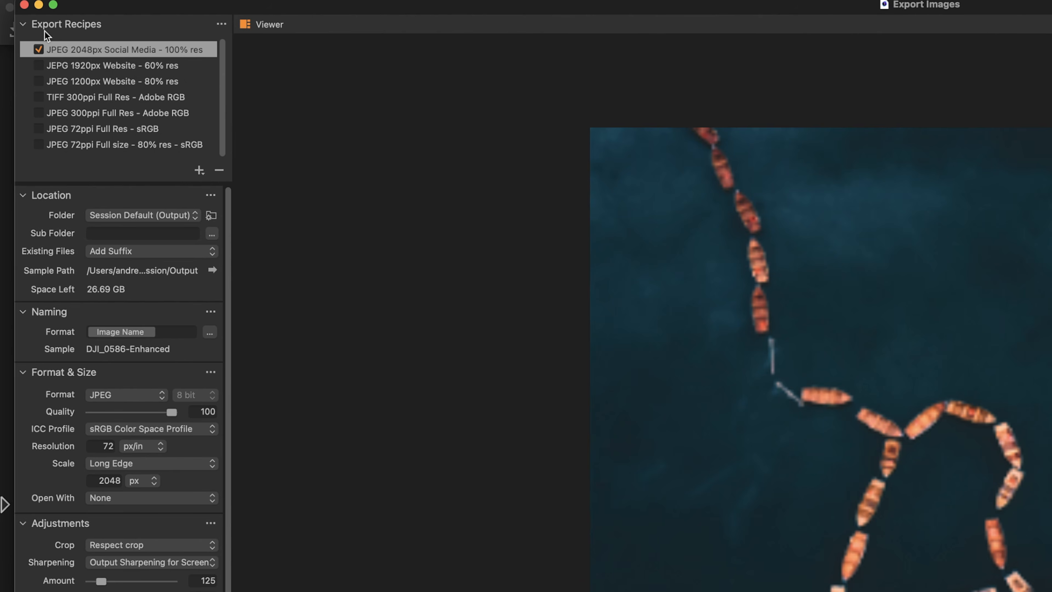
pyautogui.click(24, 5)
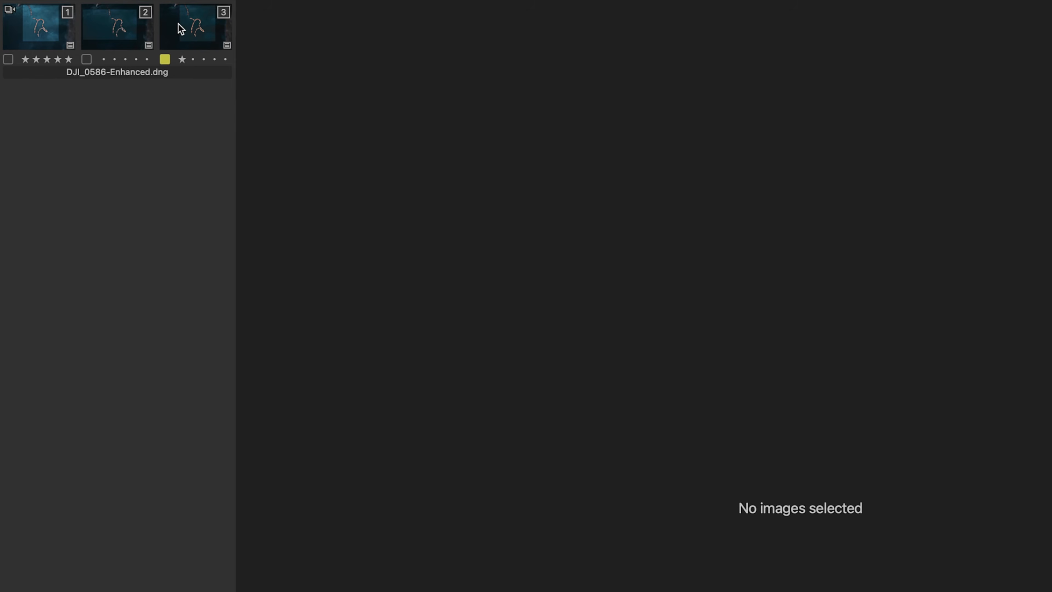
# Open the export window for the third variant of DJI_0586-Enhanced.dng
pyautogui.rightClick(179, 24)
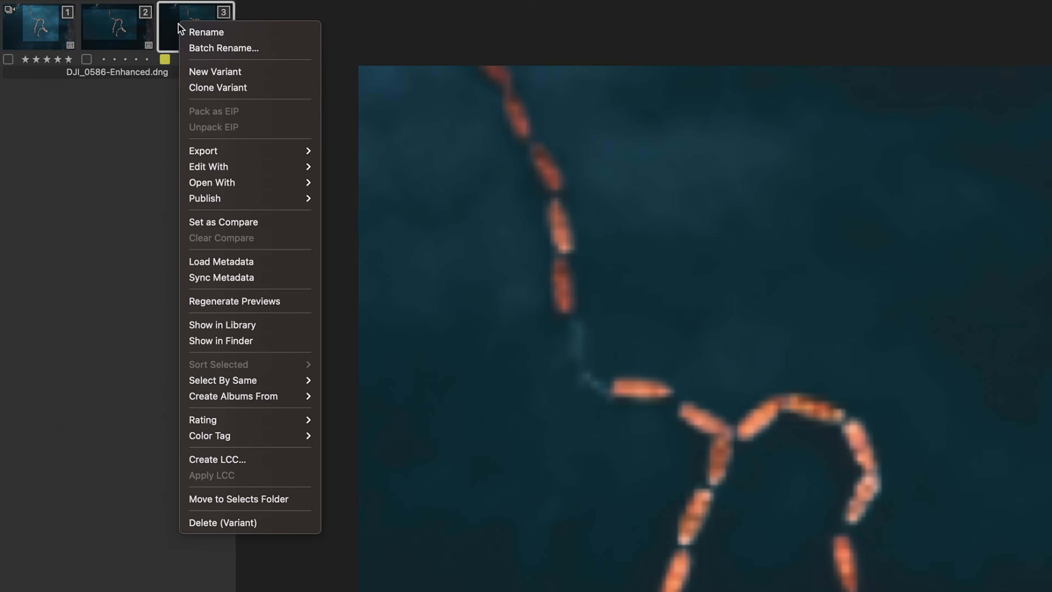
pyautogui.moveTo(235, 152)
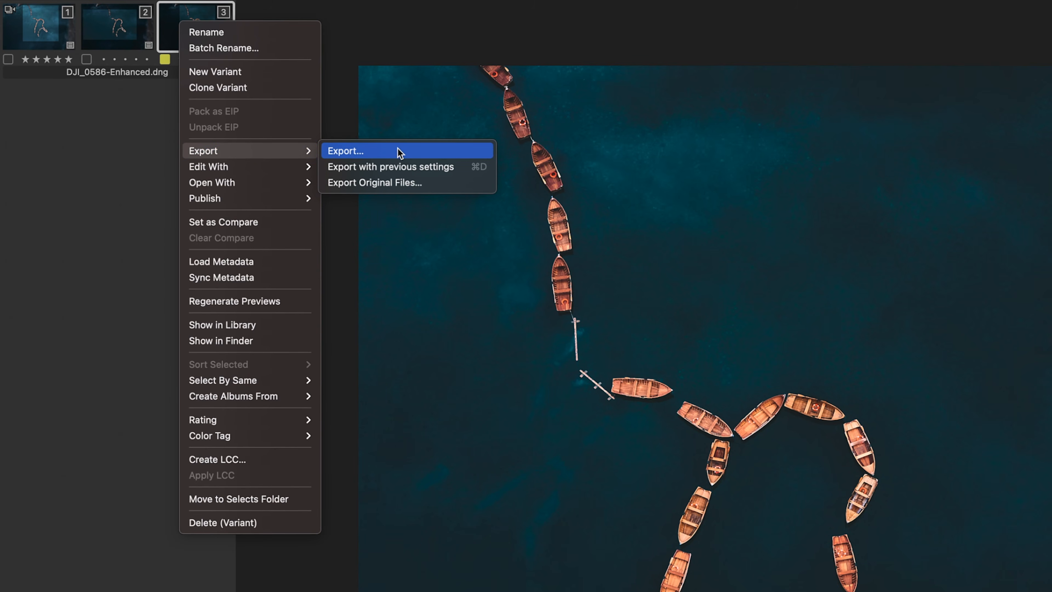
pyautogui.click(319, 126)
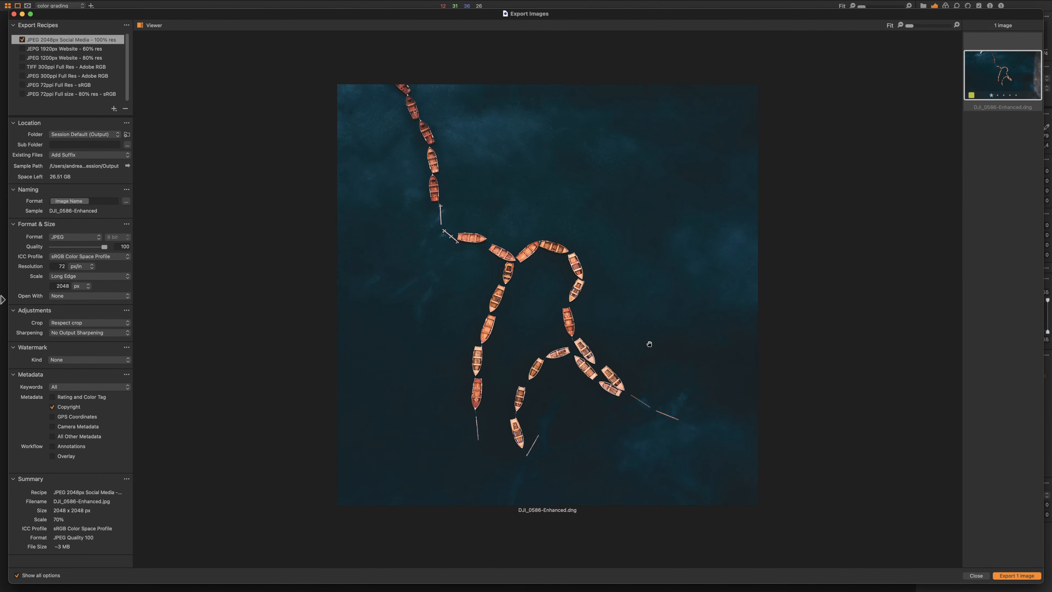
# Set the JPEG 2048px Social Media recipe's sharpening to Output Sharpening for Screen and check its effect on the boats in the preview
pyautogui.press('super+equal')
pyautogui.press('super+equal')
pyautogui.press('super+equal')
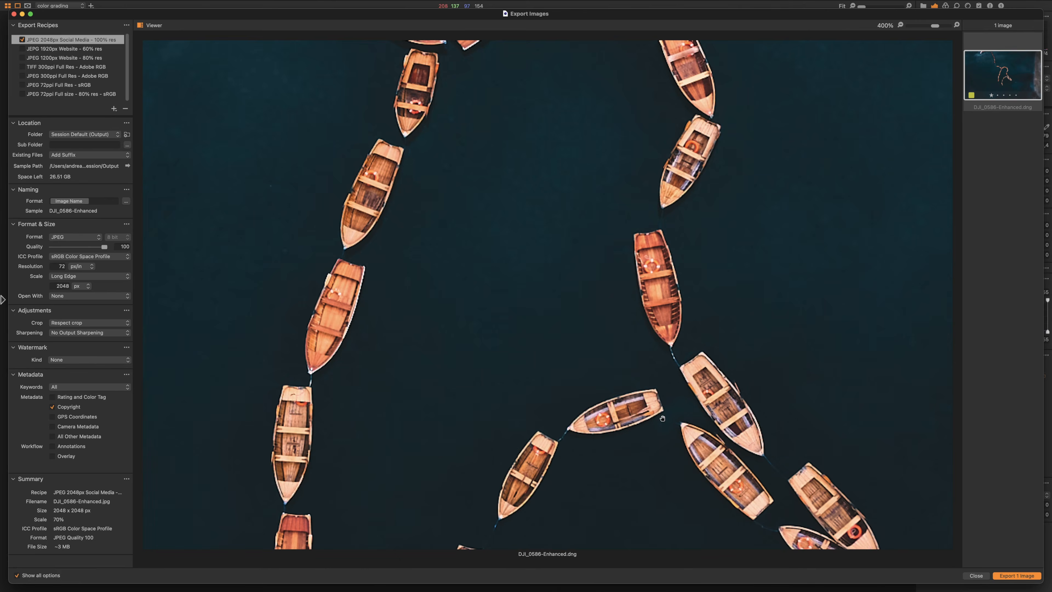
pyautogui.scroll(1, 662, 419)
pyautogui.moveTo(675, 363); pyautogui.dragTo(570, 254)
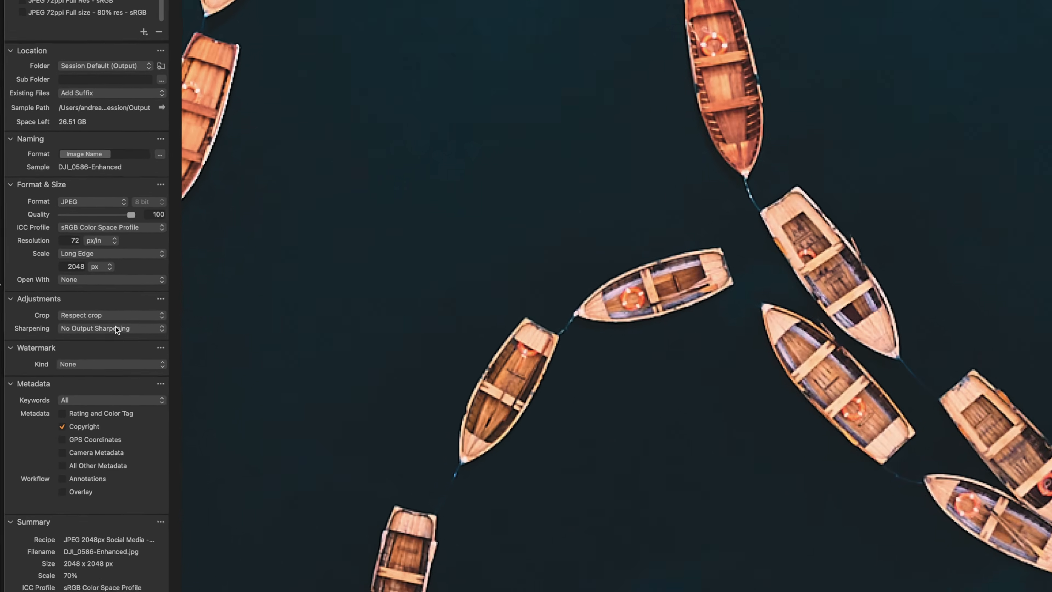
pyautogui.click(93, 334)
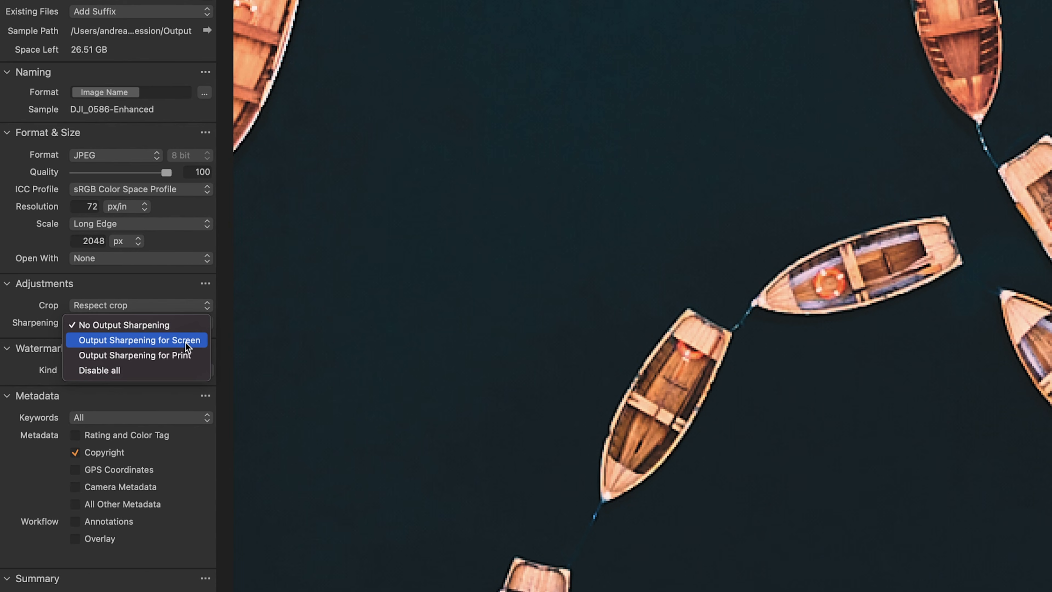
pyautogui.click(184, 341)
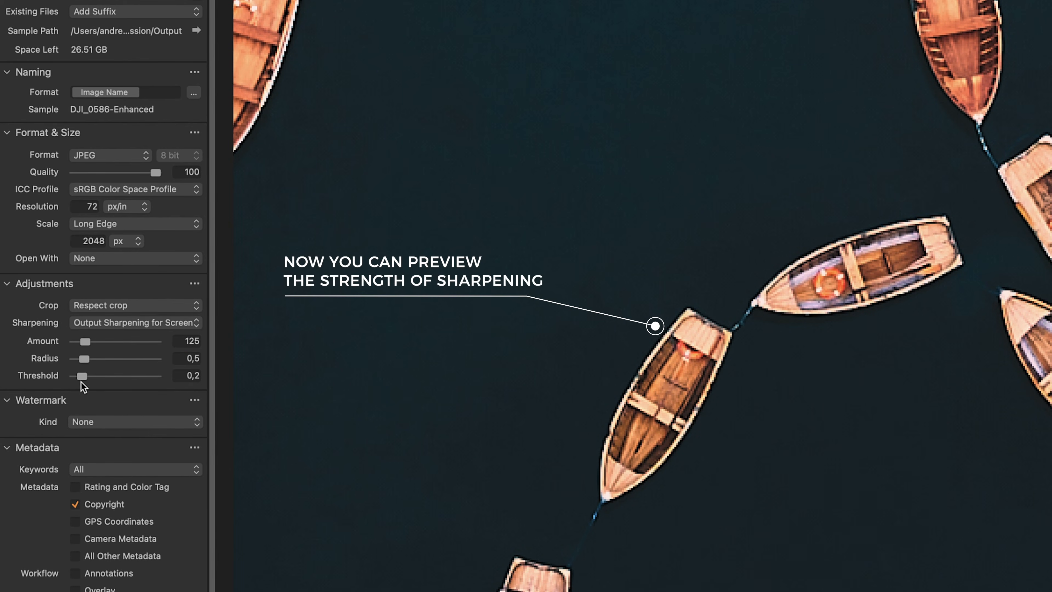
pyautogui.moveTo(85, 340); pyautogui.dragTo(120, 353)
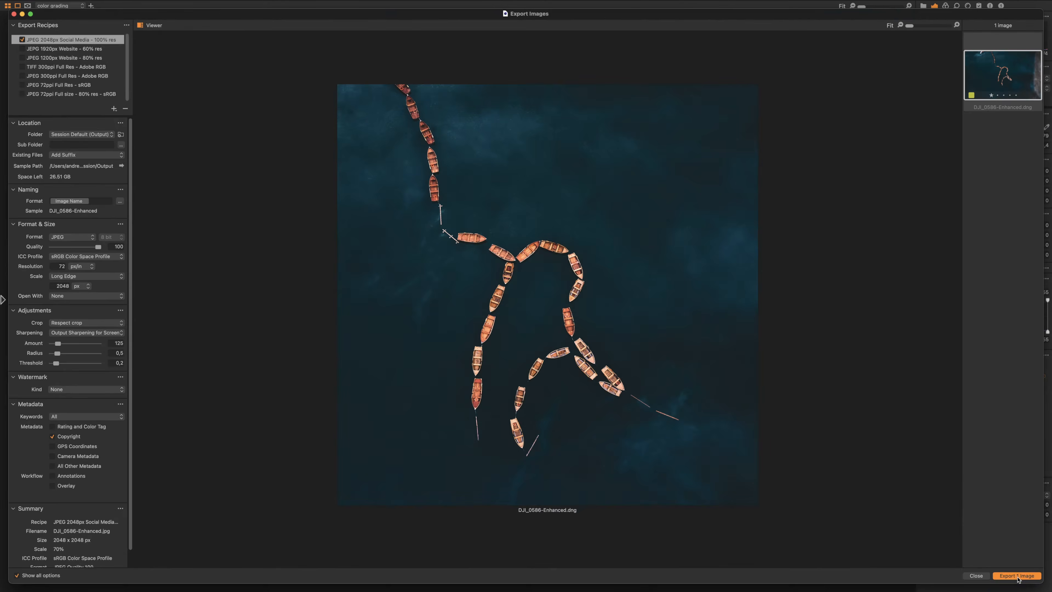
# Export the image with the JPEG 2048px Social Media - 100% res recipe and view the exported DJI_0586-Enhanced.jpg
pyautogui.click(1017, 576)
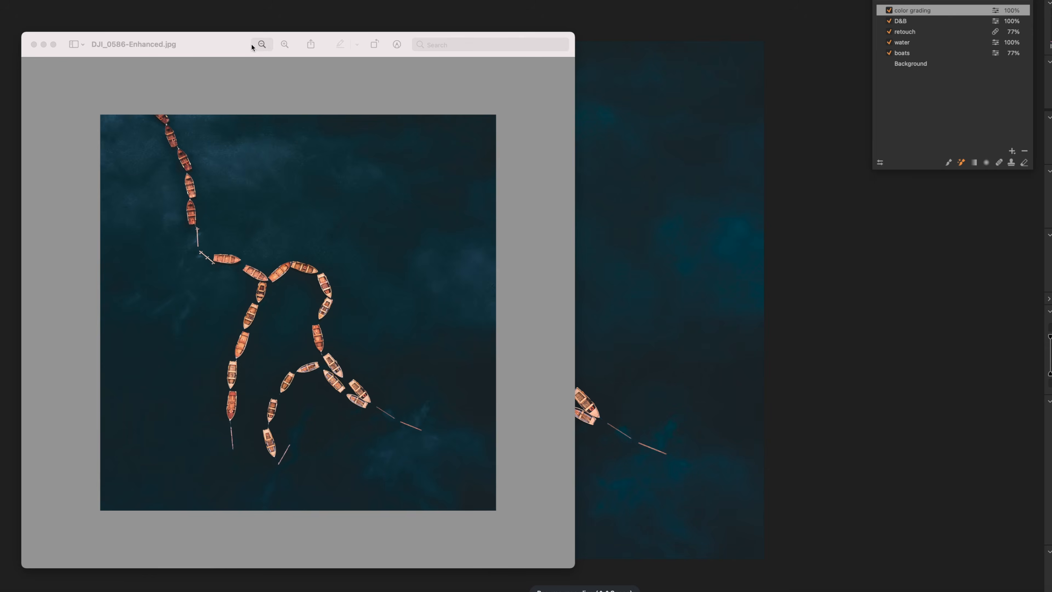
pyautogui.moveTo(223, 45)
pyautogui.mouseDown()
pyautogui.moveTo(639, 77)
pyautogui.moveTo(713, 51)
pyautogui.moveTo(216, 47)
pyautogui.mouseUp()
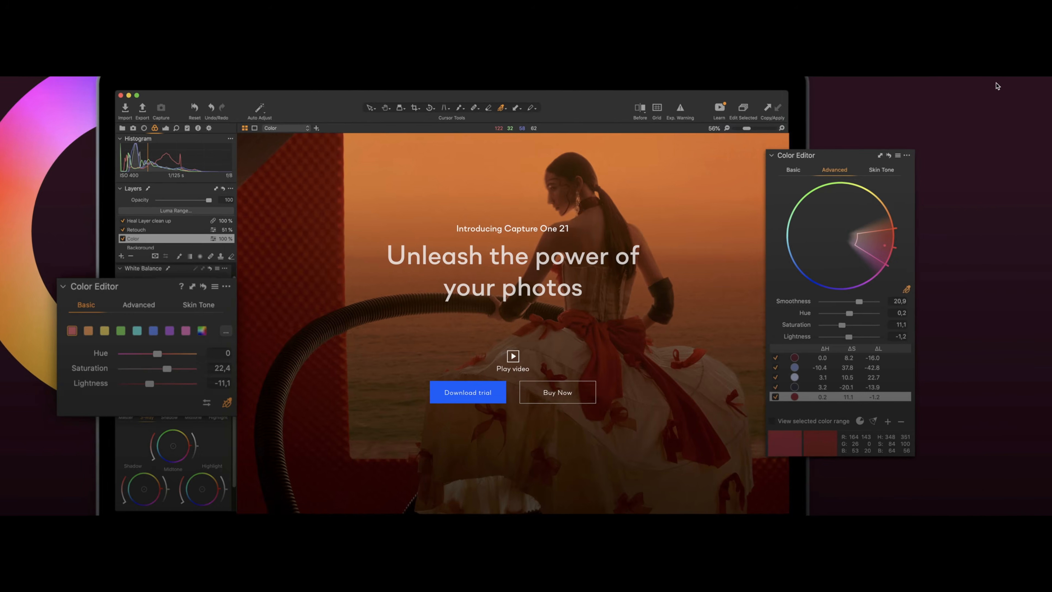
# Look through the Capture One website from the home page's features and style kit to the product plans and product comparison
pyautogui.scroll(-5, 1006, 90)
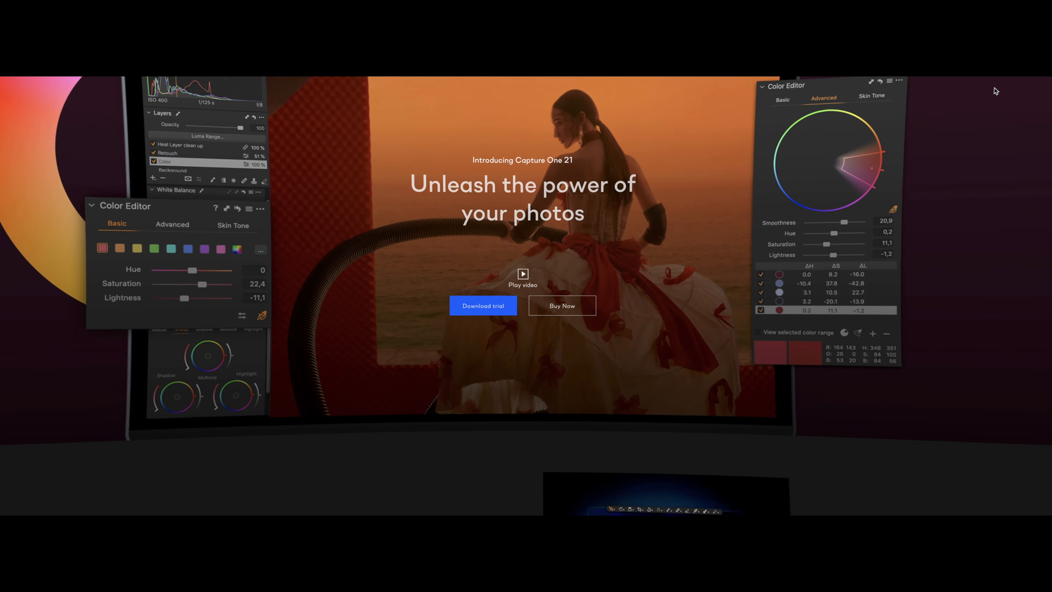
pyautogui.scroll(-10, 996, 91)
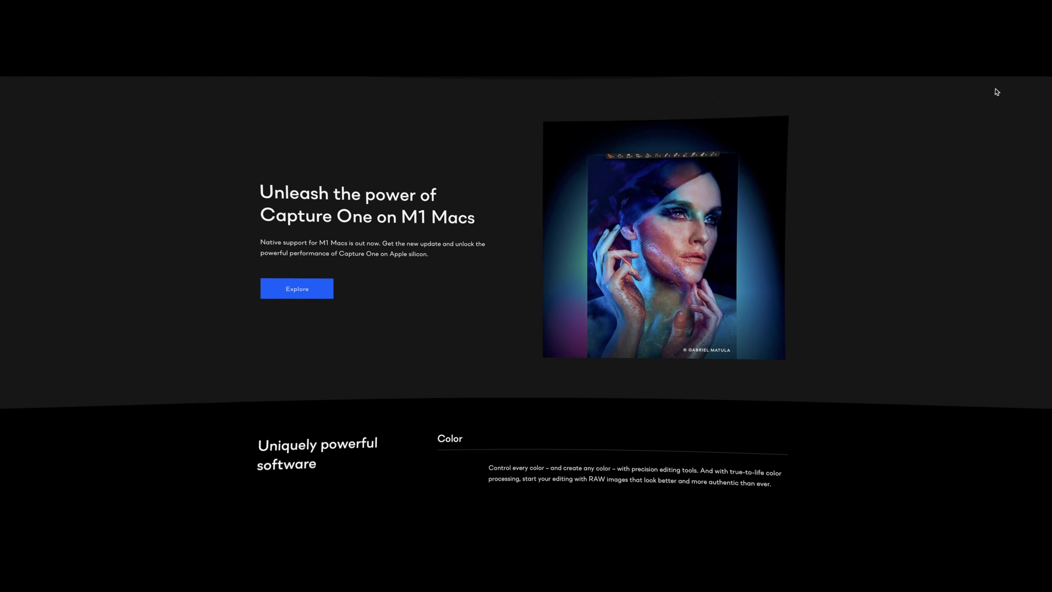
pyautogui.scroll(-10, 997, 91)
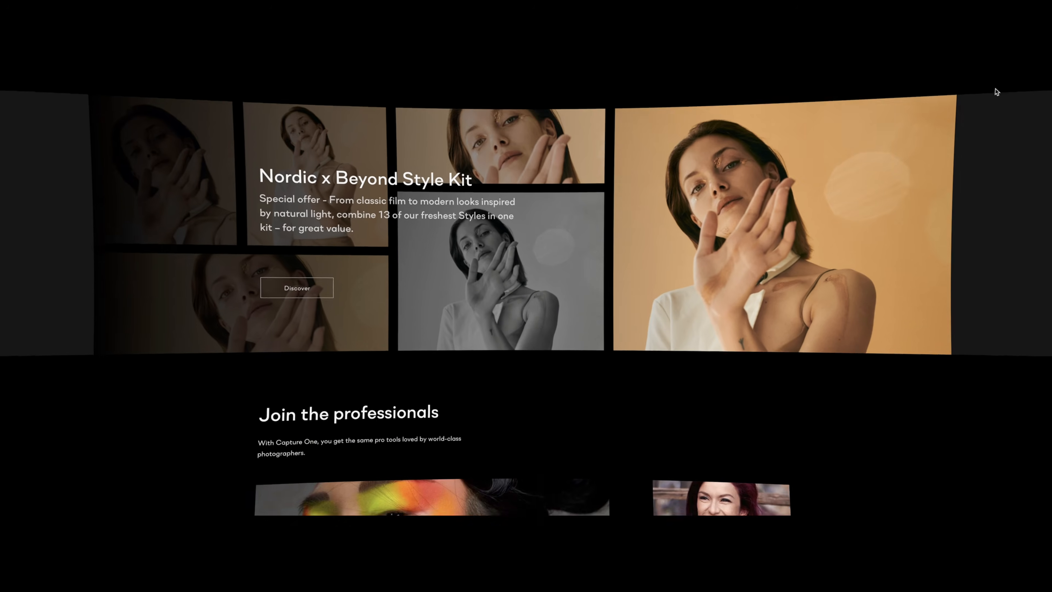
pyautogui.scroll(-5, 996, 92)
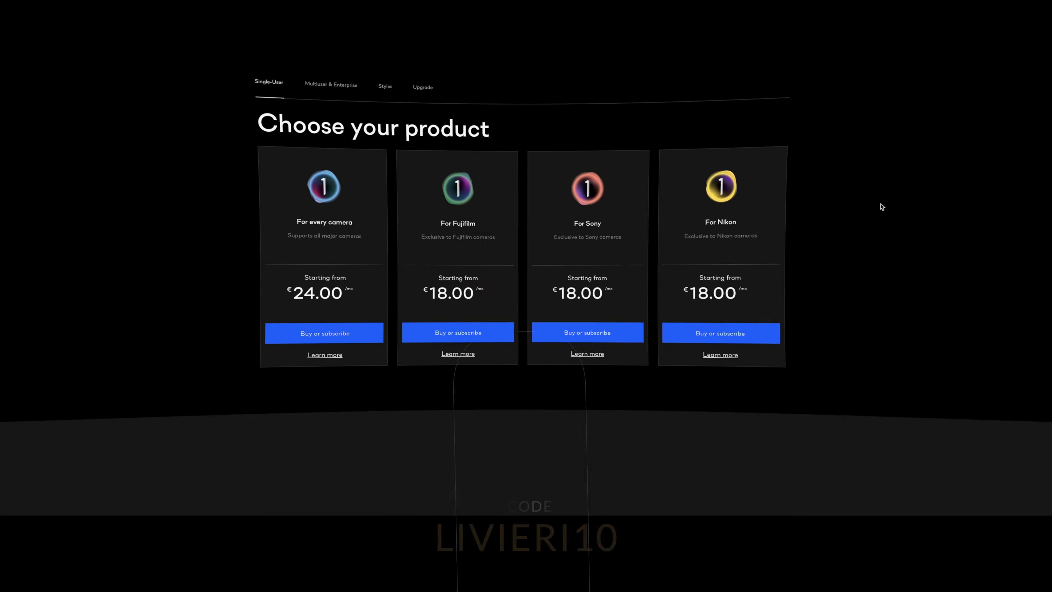
pyautogui.scroll(-6, 882, 206)
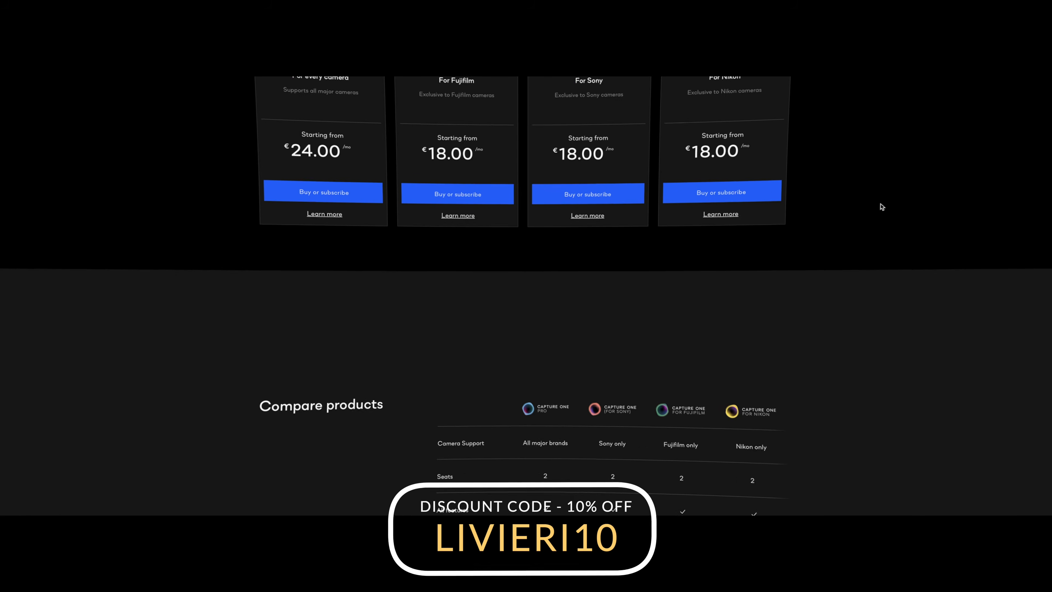